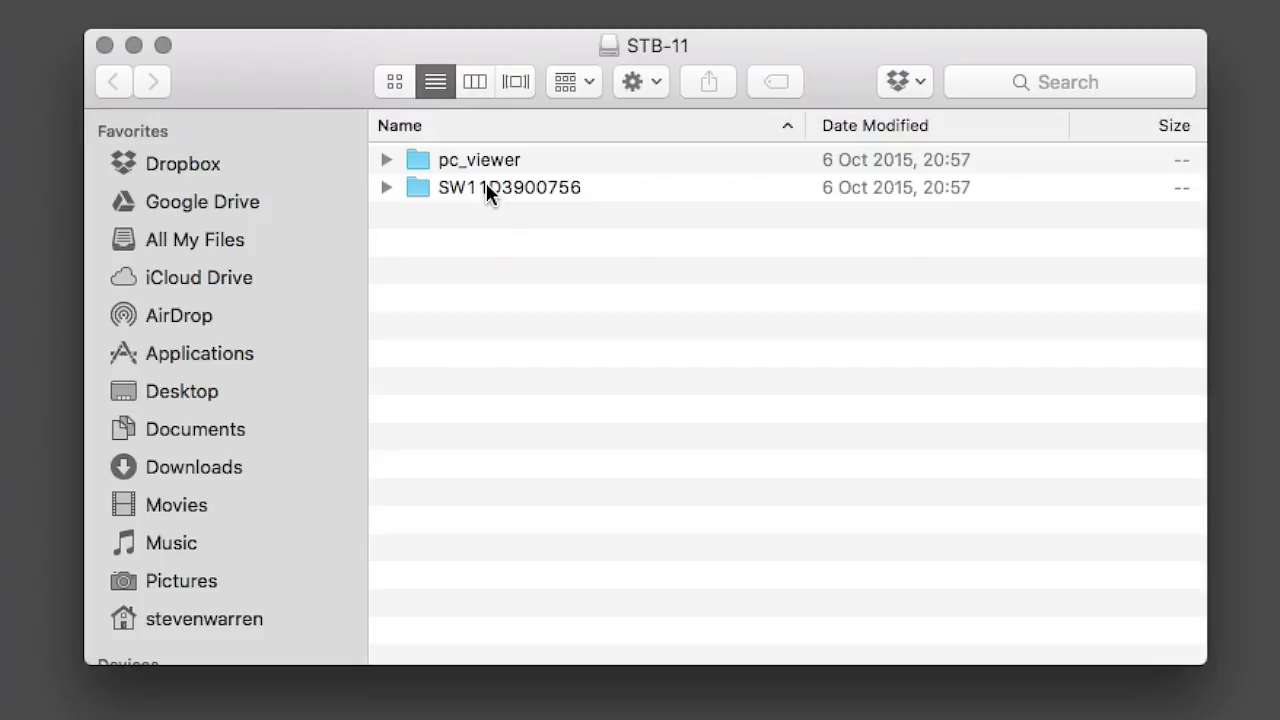
Examine the mac viewer folder inside pc_viewer and the AVI recordings in the STB-11 card's normal folder.
click(386, 160)
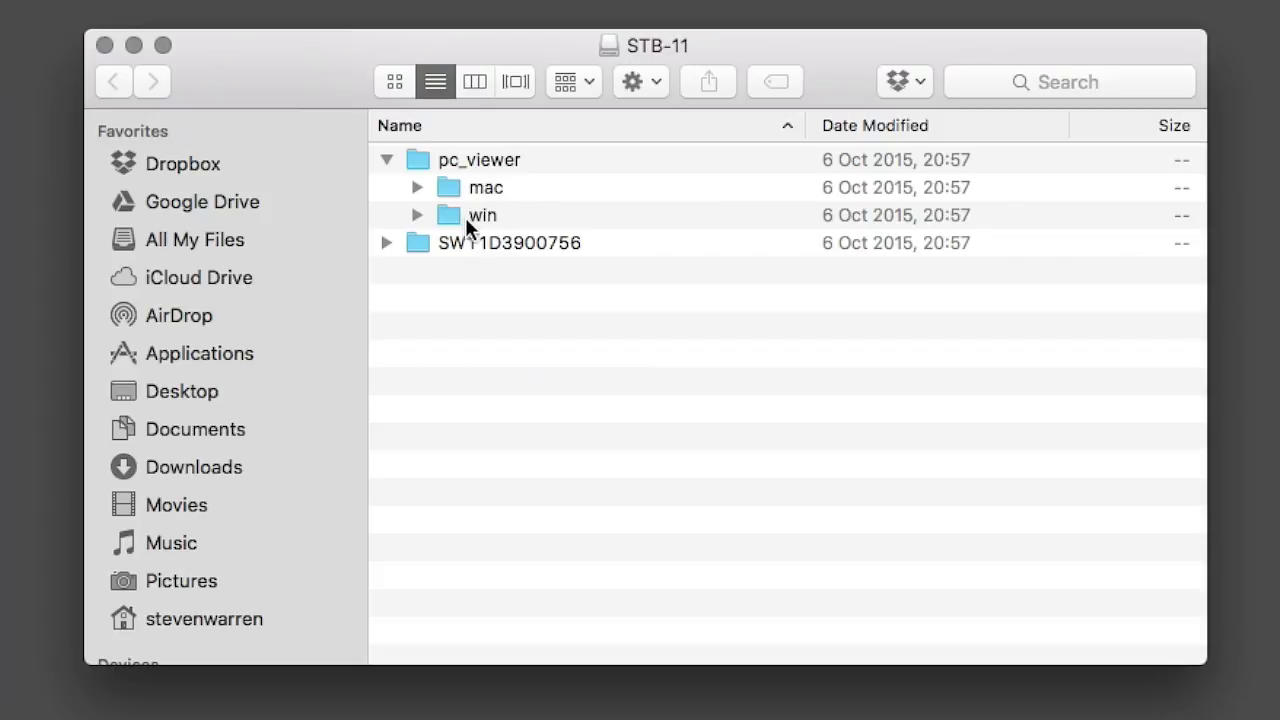
click(418, 187)
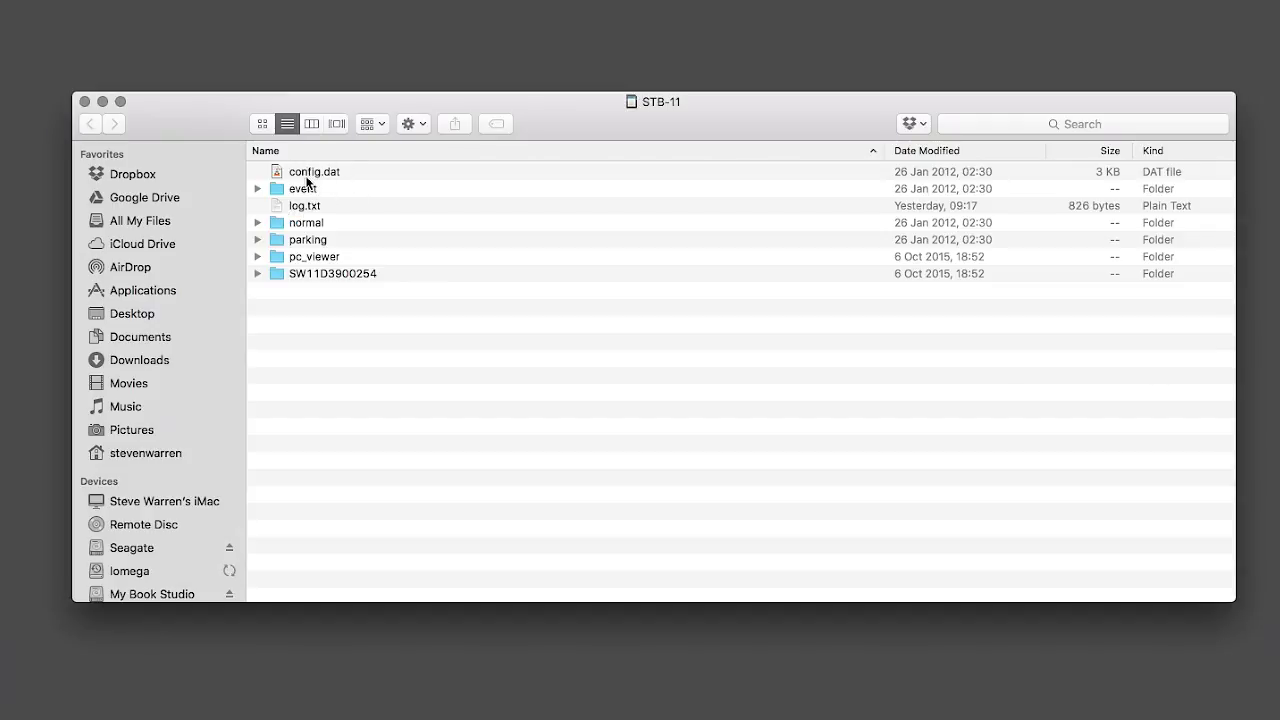
click(257, 223)
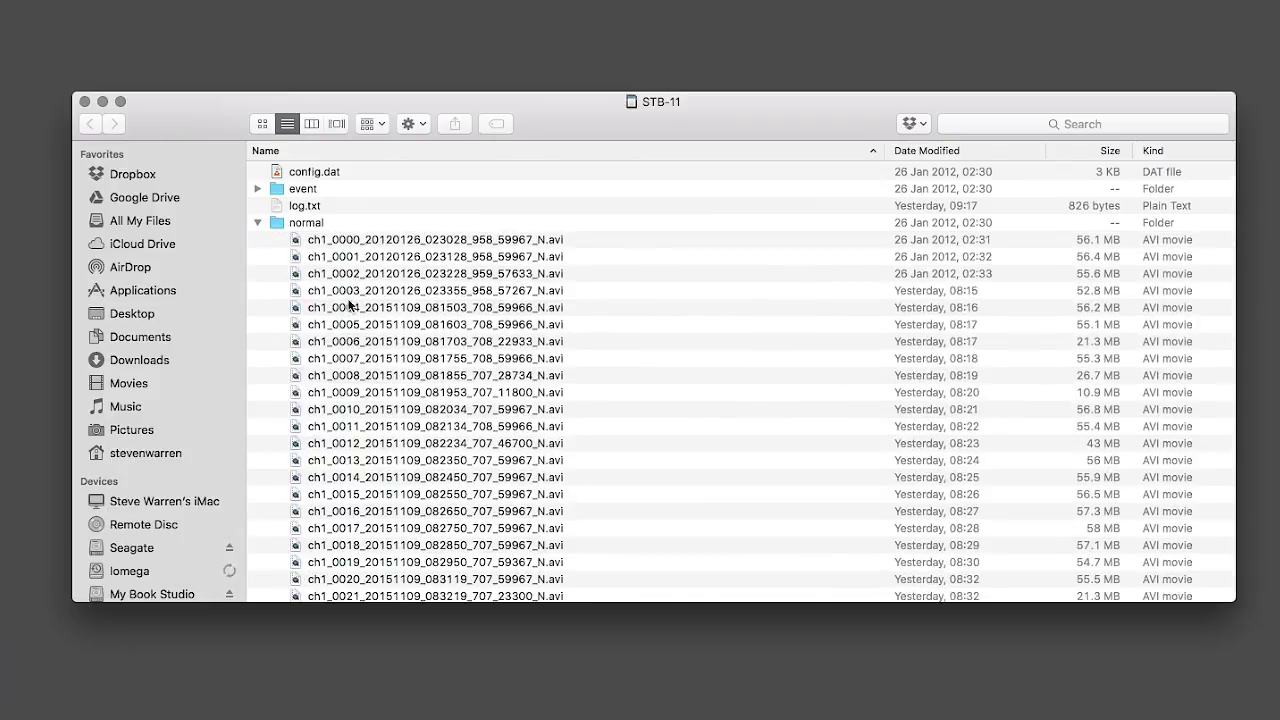
scroll(345, 305, down, 10)
scroll(341, 305, down, 20)
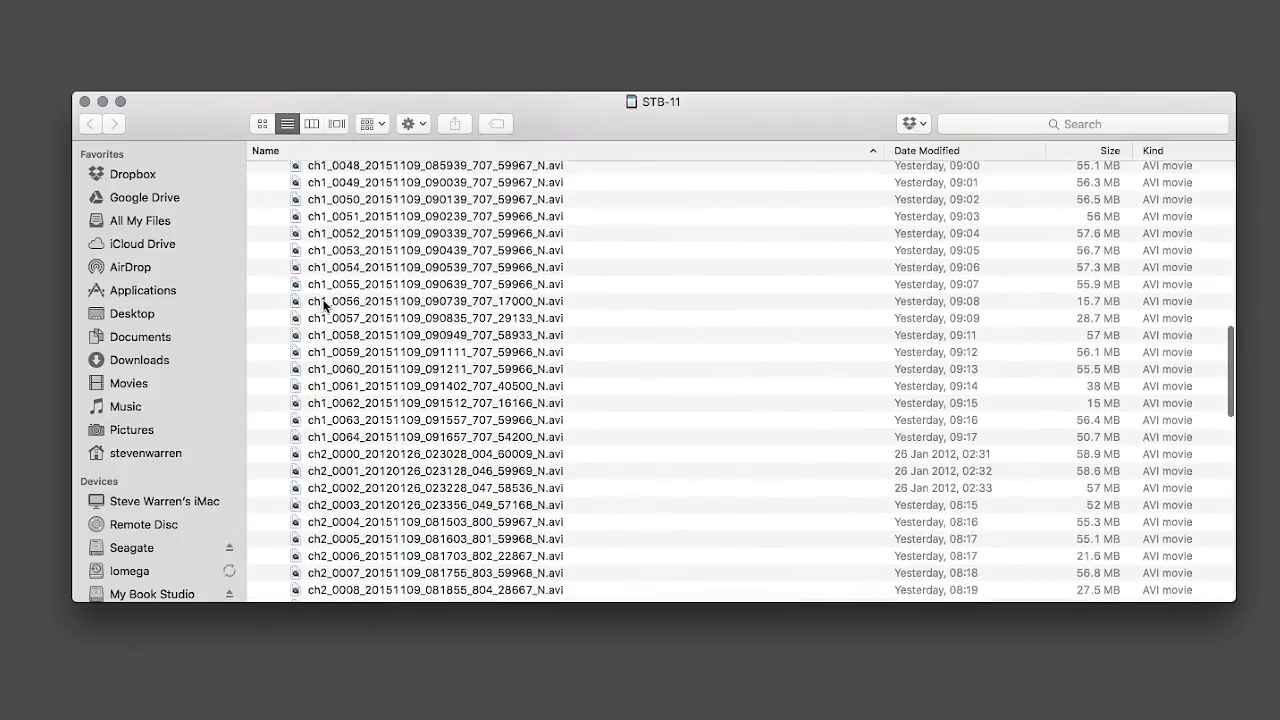
scroll(323, 303, down, 4)
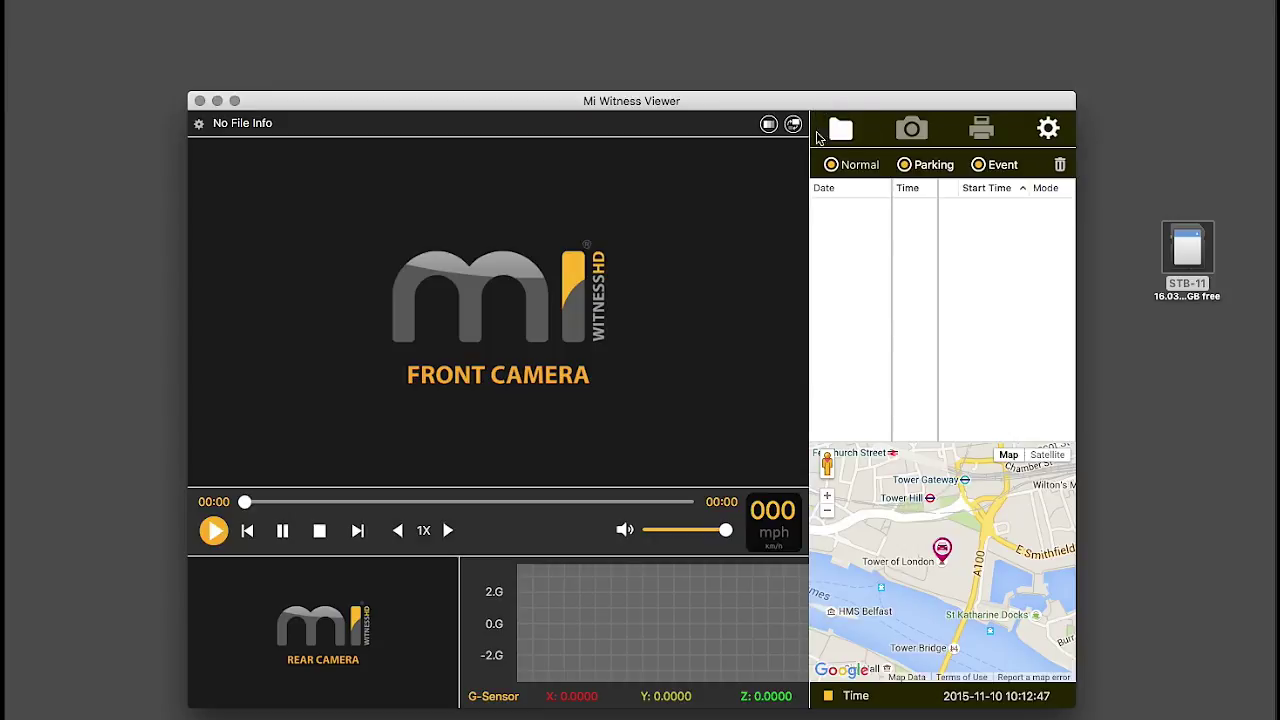
Load the recordings from the STB-11 memory card into the viewer.
click(839, 130)
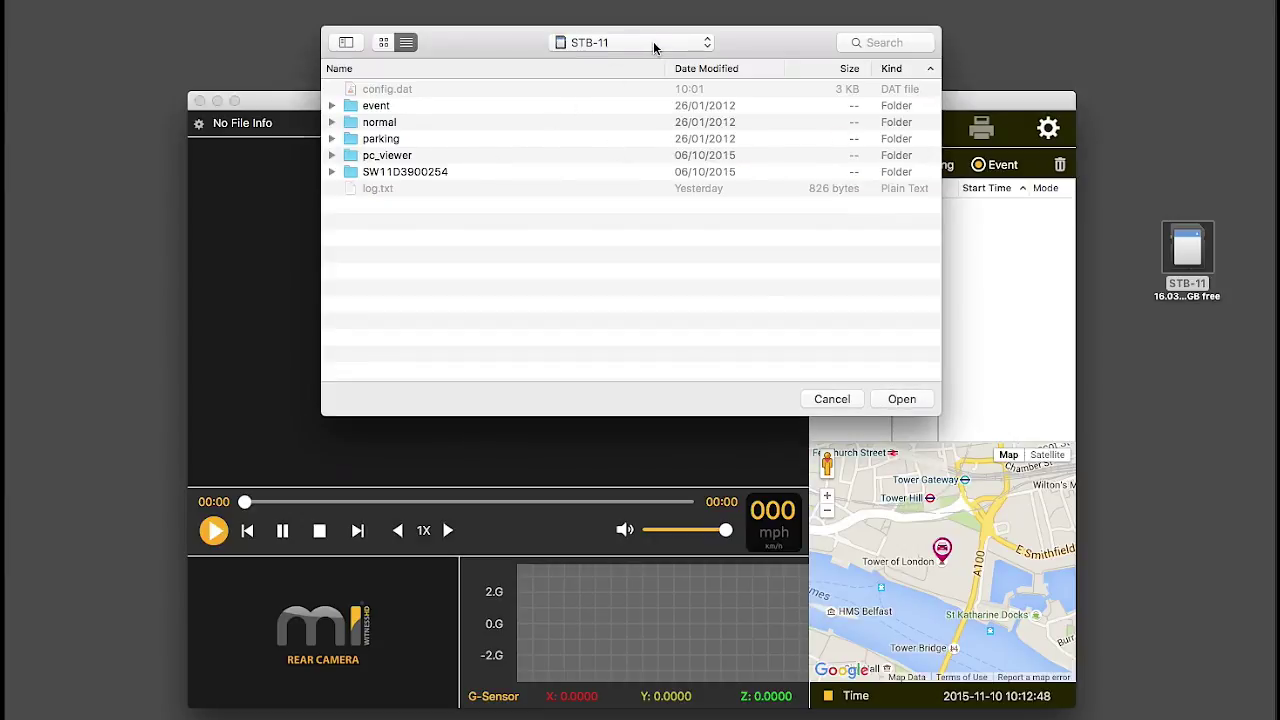
click(706, 47)
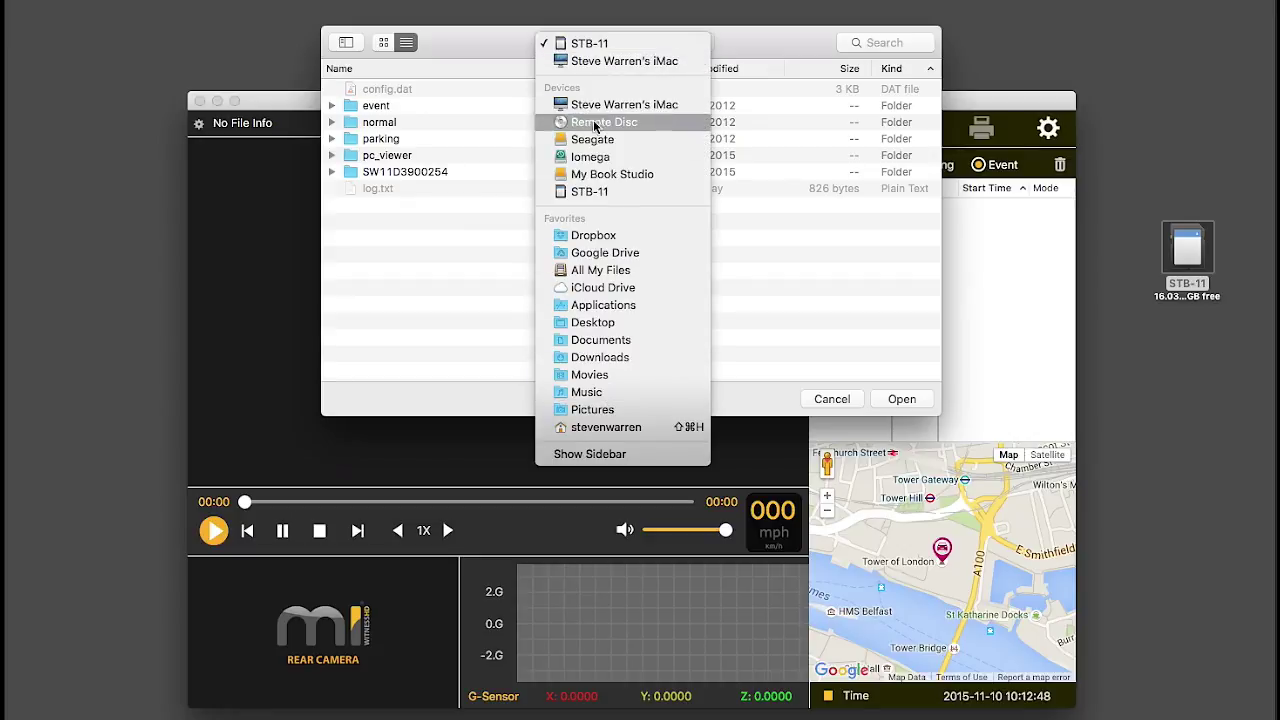
click(600, 193)
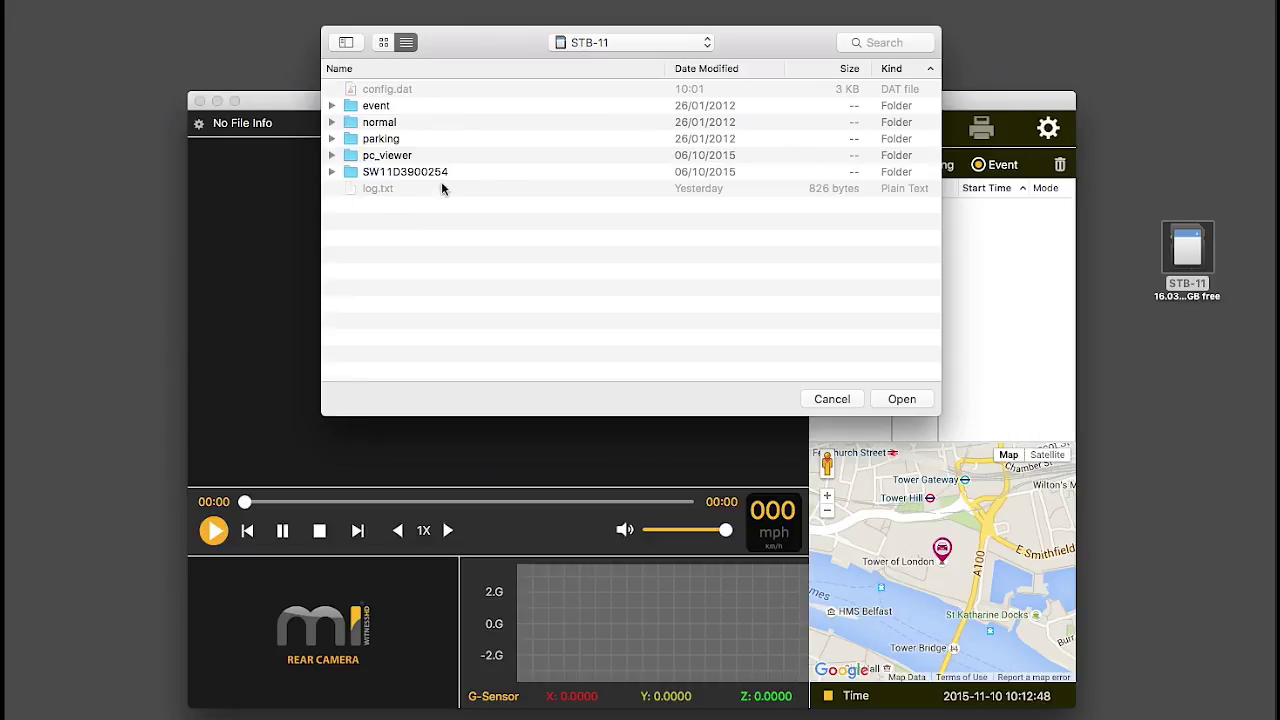
click(902, 399)
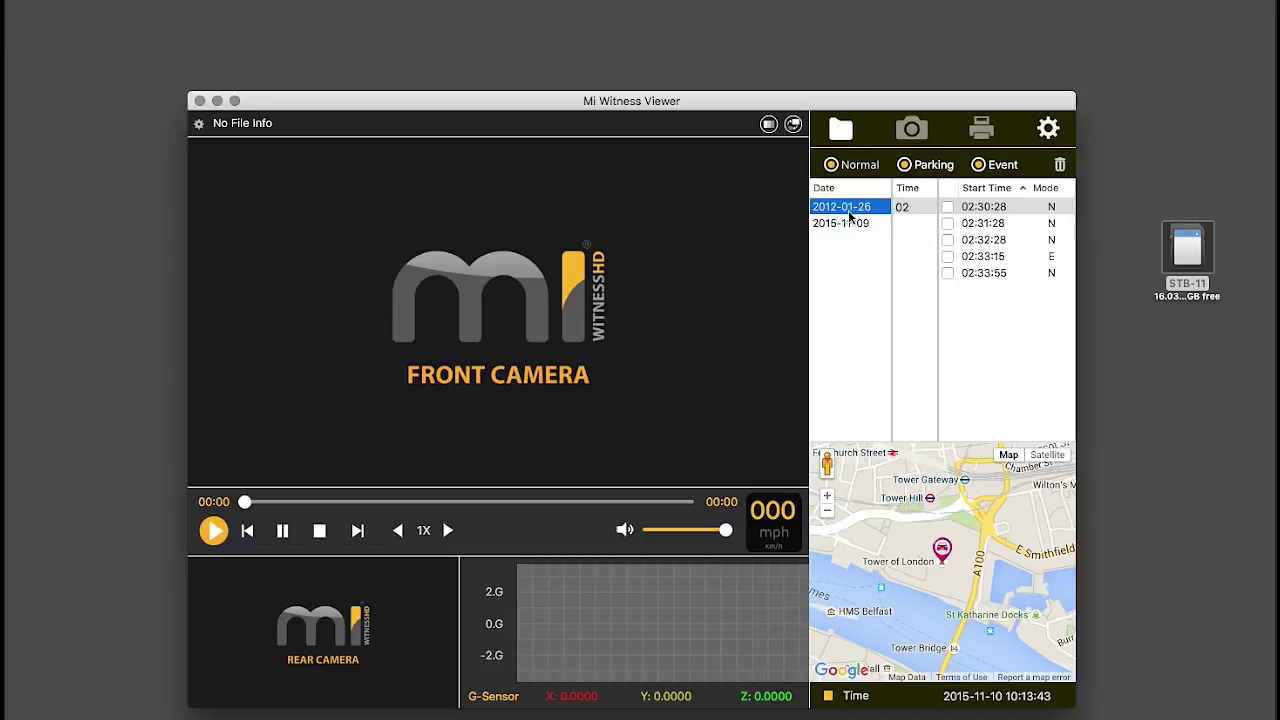
List the 2015-11-09 recordings for hour 09 and look through their start times and modes.
key(Down)
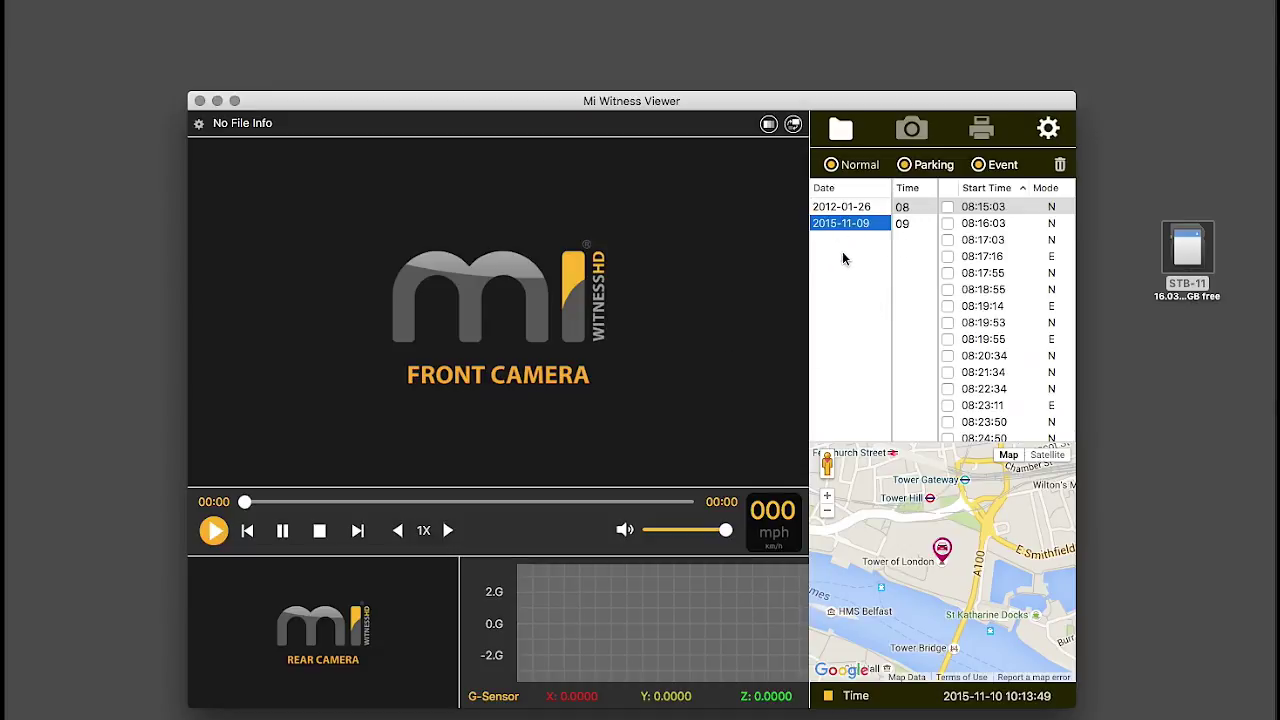
click(904, 226)
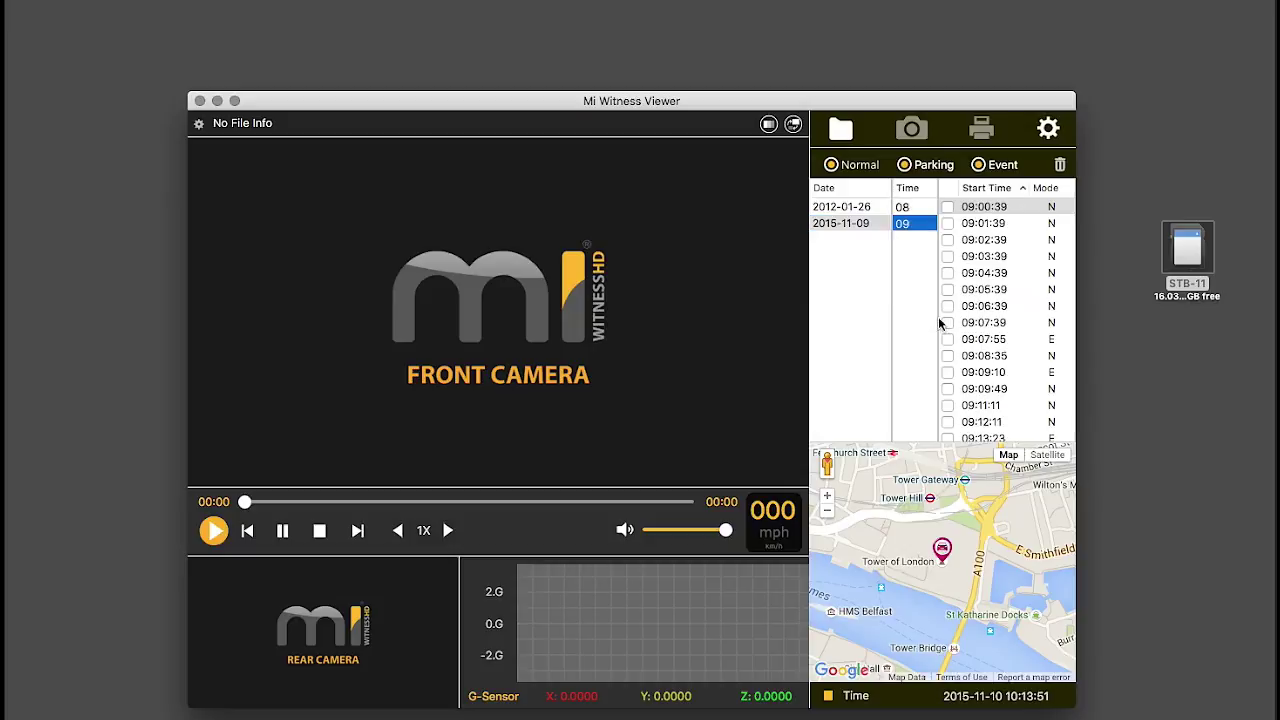
scroll(997, 310, down, 5)
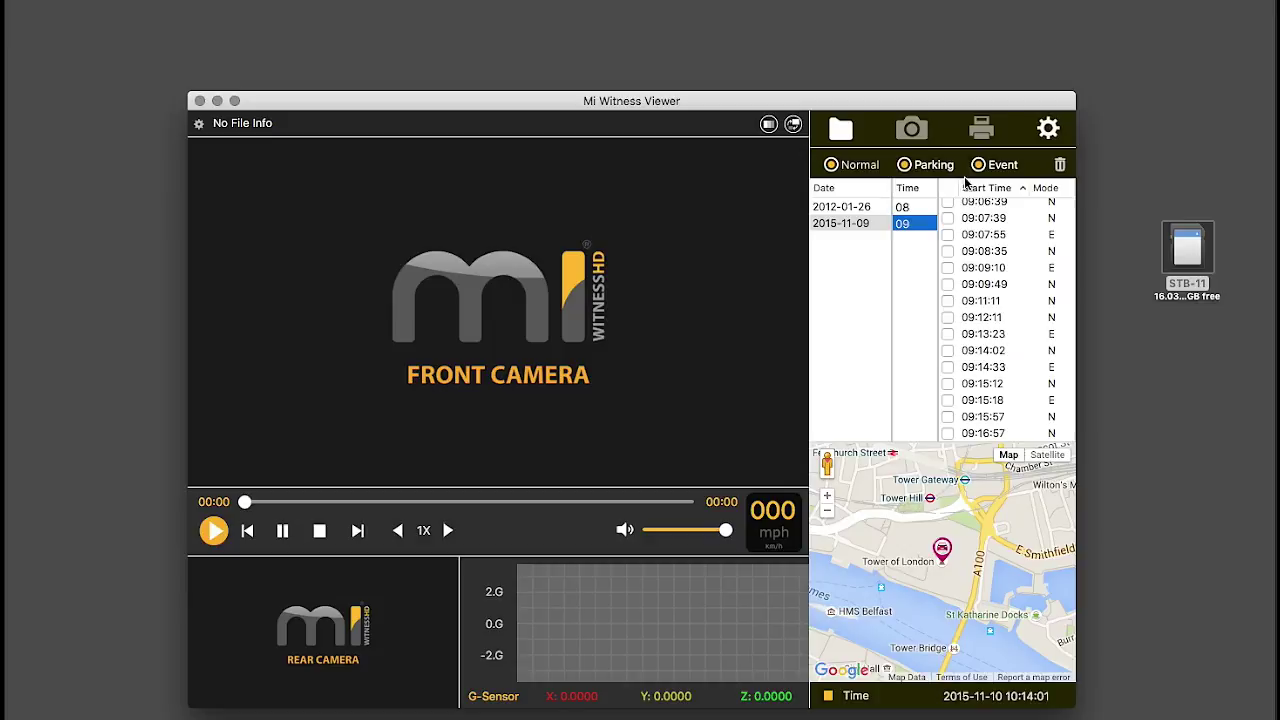
Switch off the Parking, Normal and Event recording filters in turn, and switch all three back on.
click(905, 165)
click(831, 165)
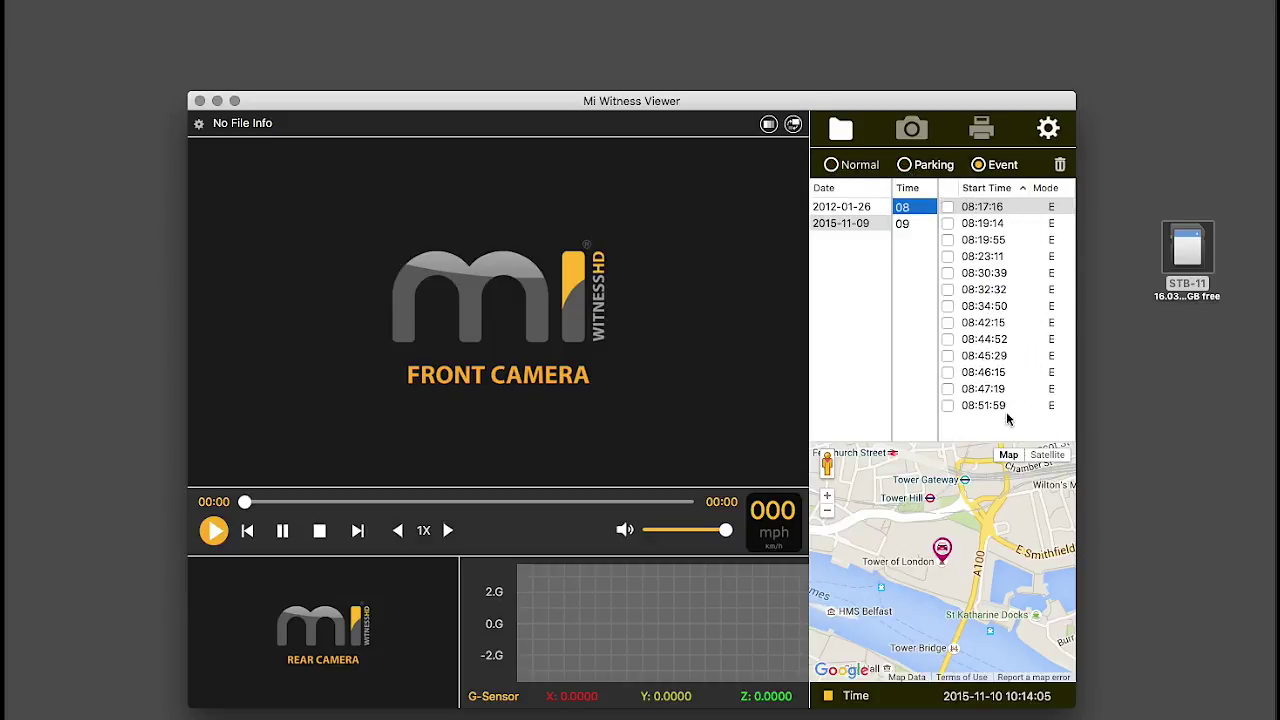
click(978, 165)
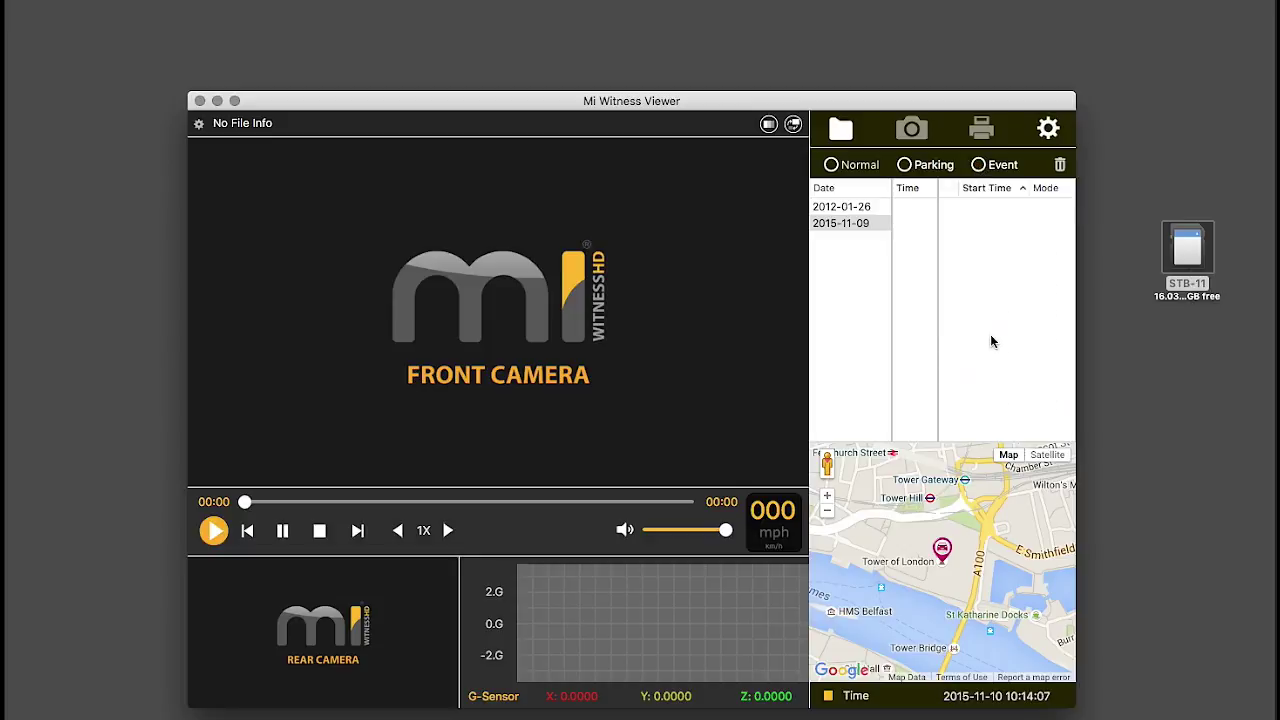
click(978, 165)
click(831, 165)
click(905, 166)
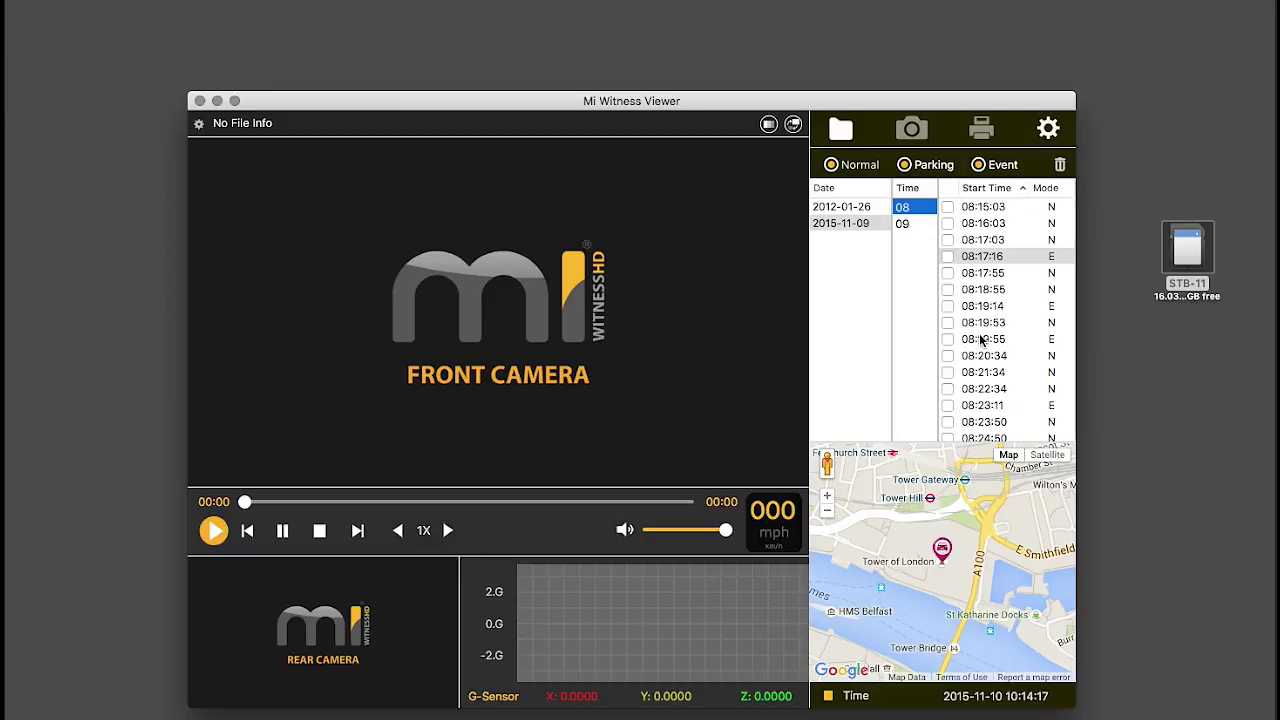
Open the 2015-11-09 recording starting at 09:14:02, paused at 00:02 with the playback volume lowered.
scroll(985, 342, down, 3)
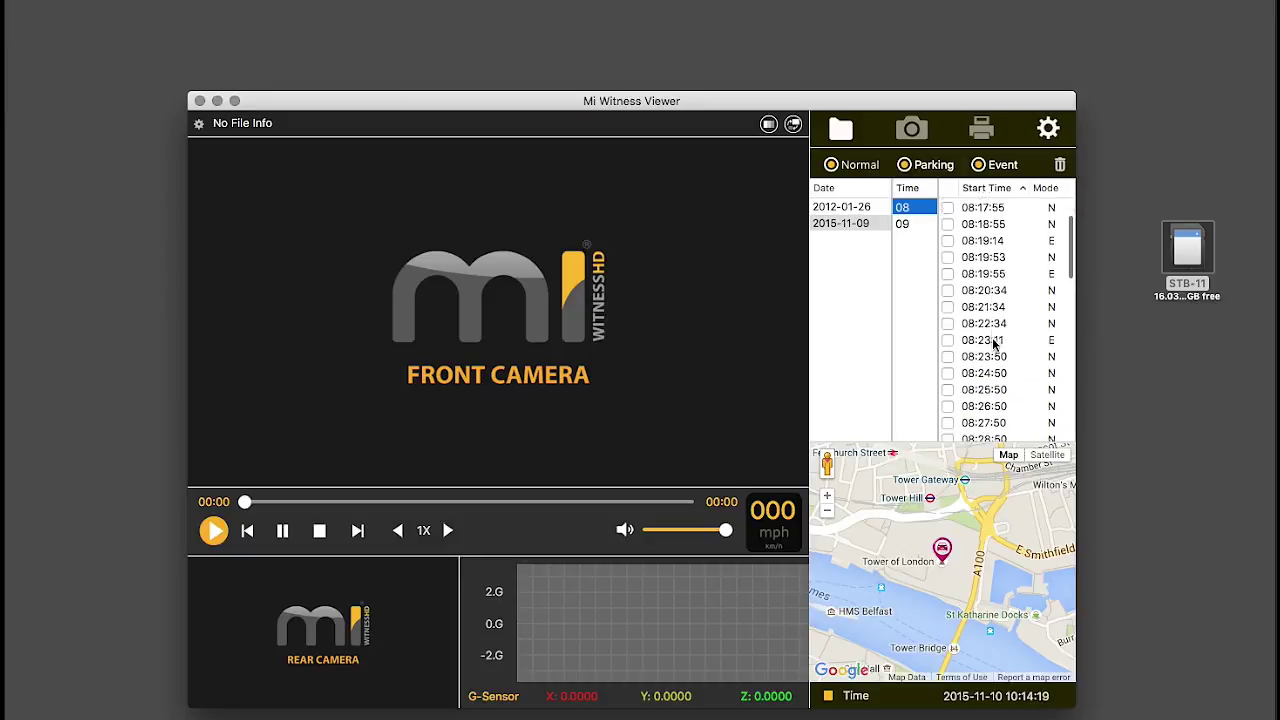
scroll(985, 342, down, 15)
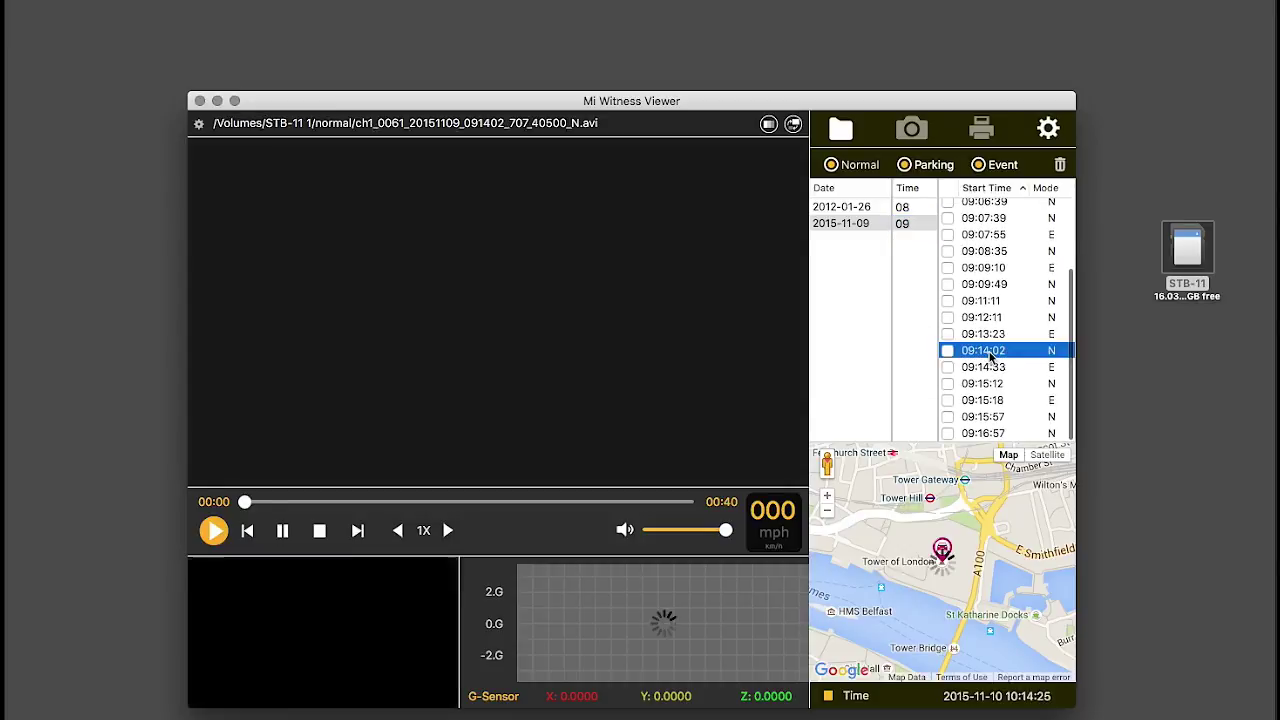
click(285, 532)
drag(725, 530, 662, 538)
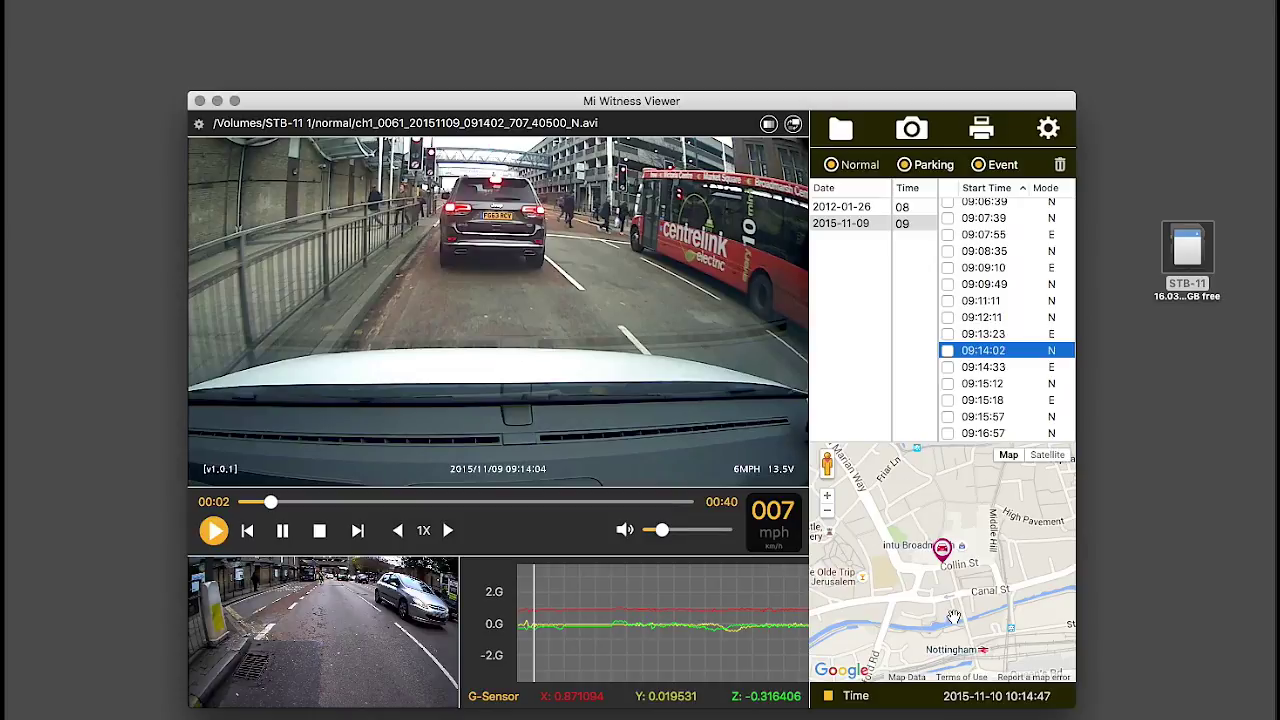
Zoom the map in around the car marker and check the location in satellite imagery and Street View.
click(827, 496)
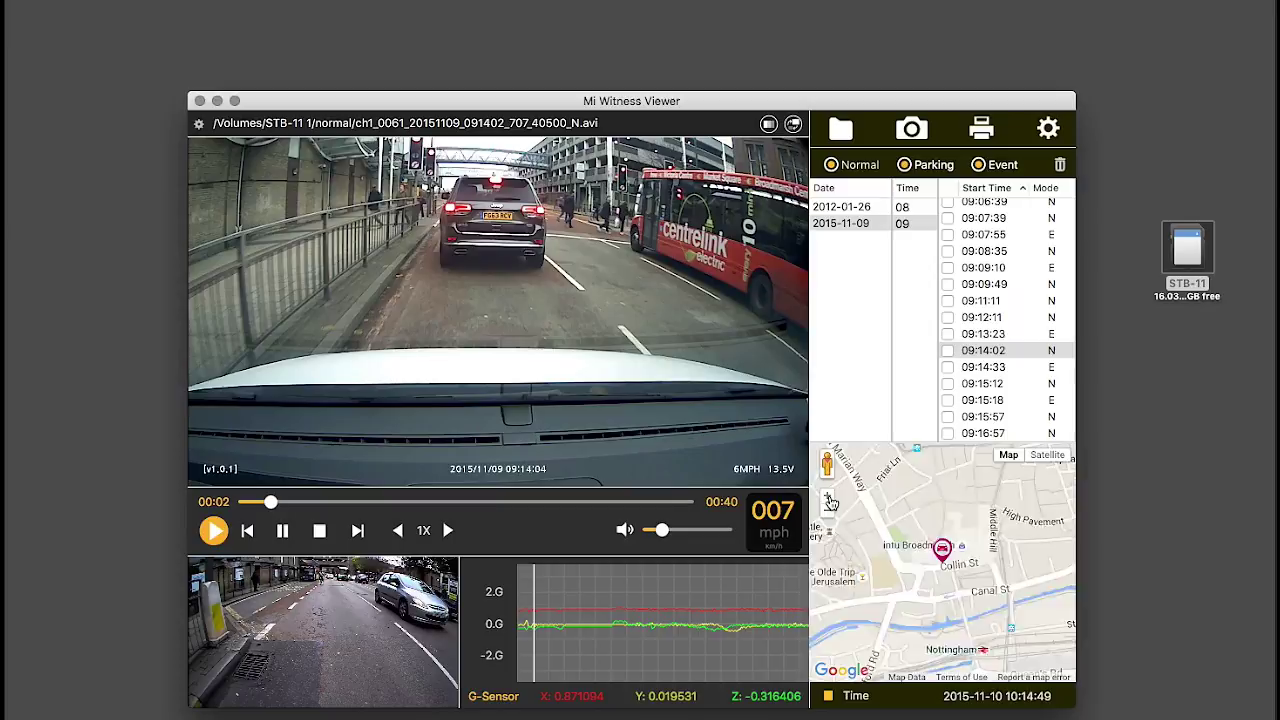
click(827, 496)
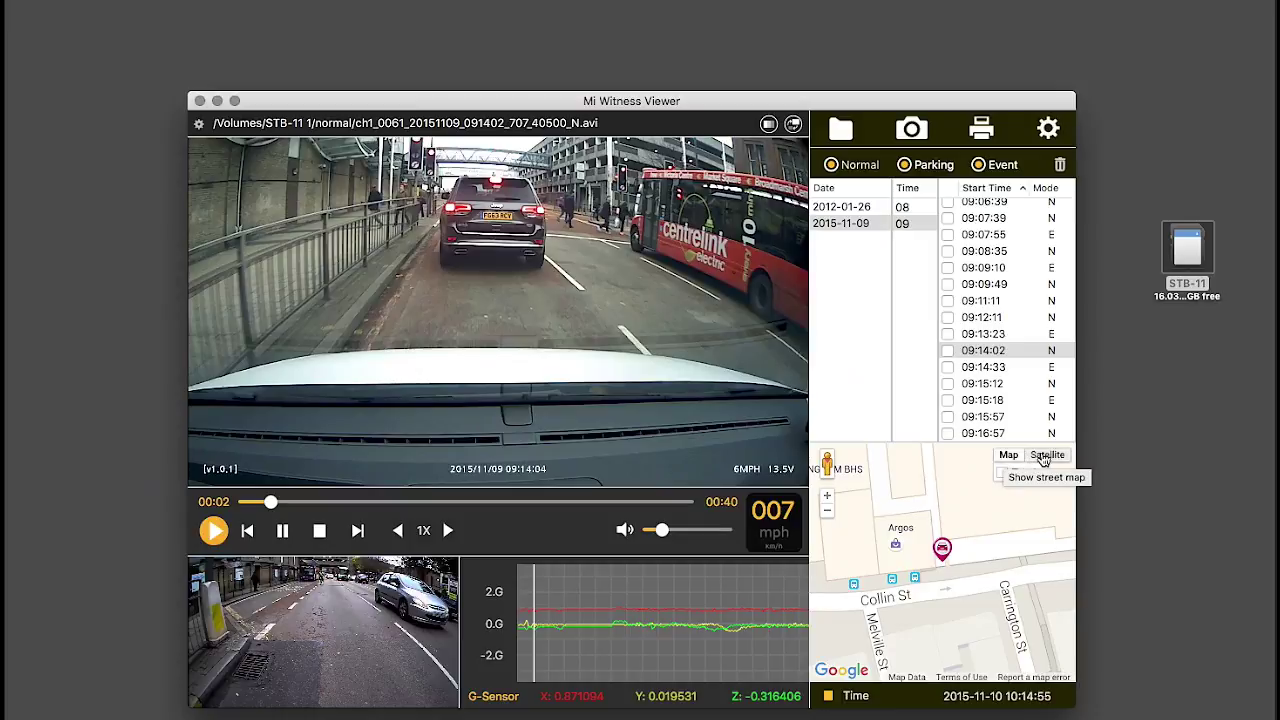
click(1047, 455)
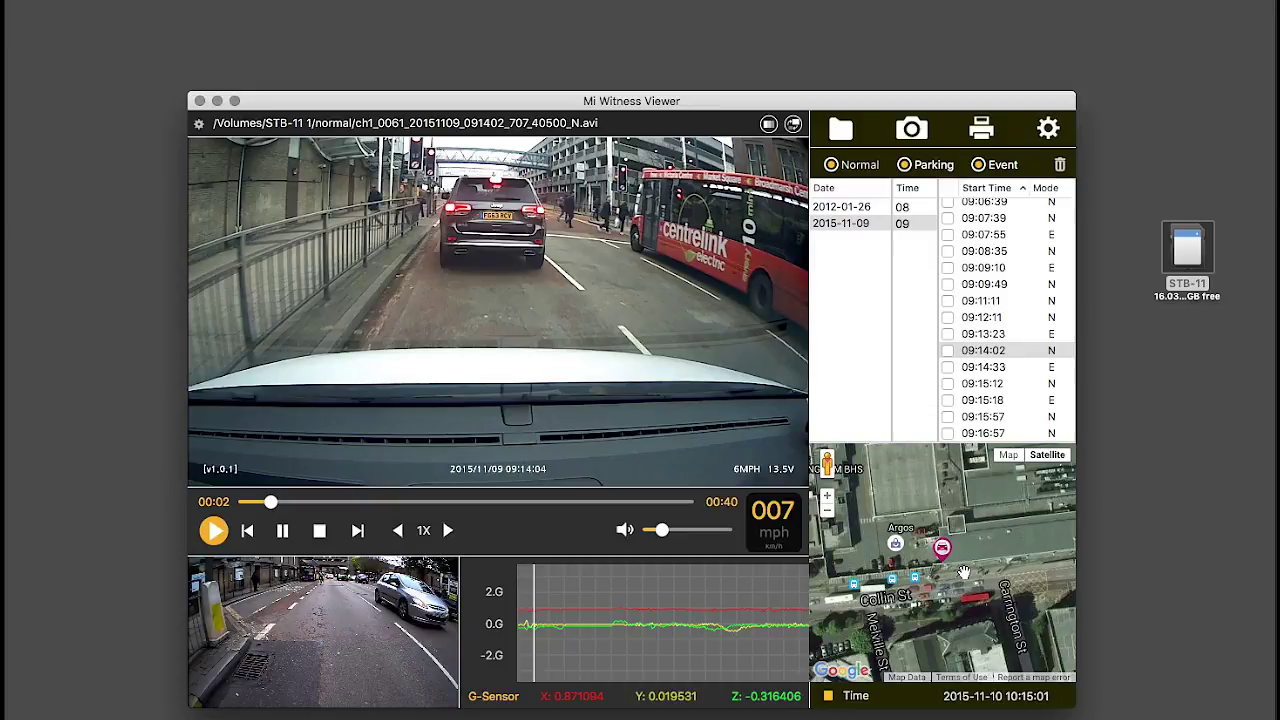
click(1008, 455)
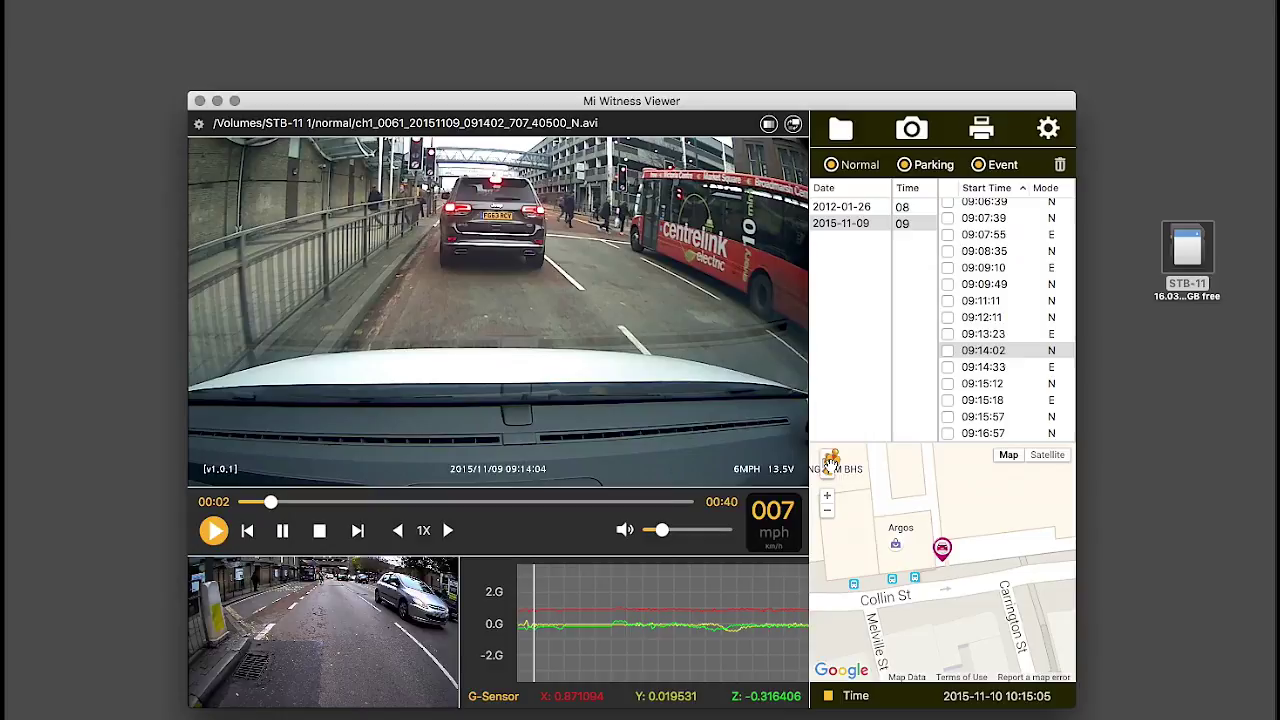
drag(827, 462, 940, 574)
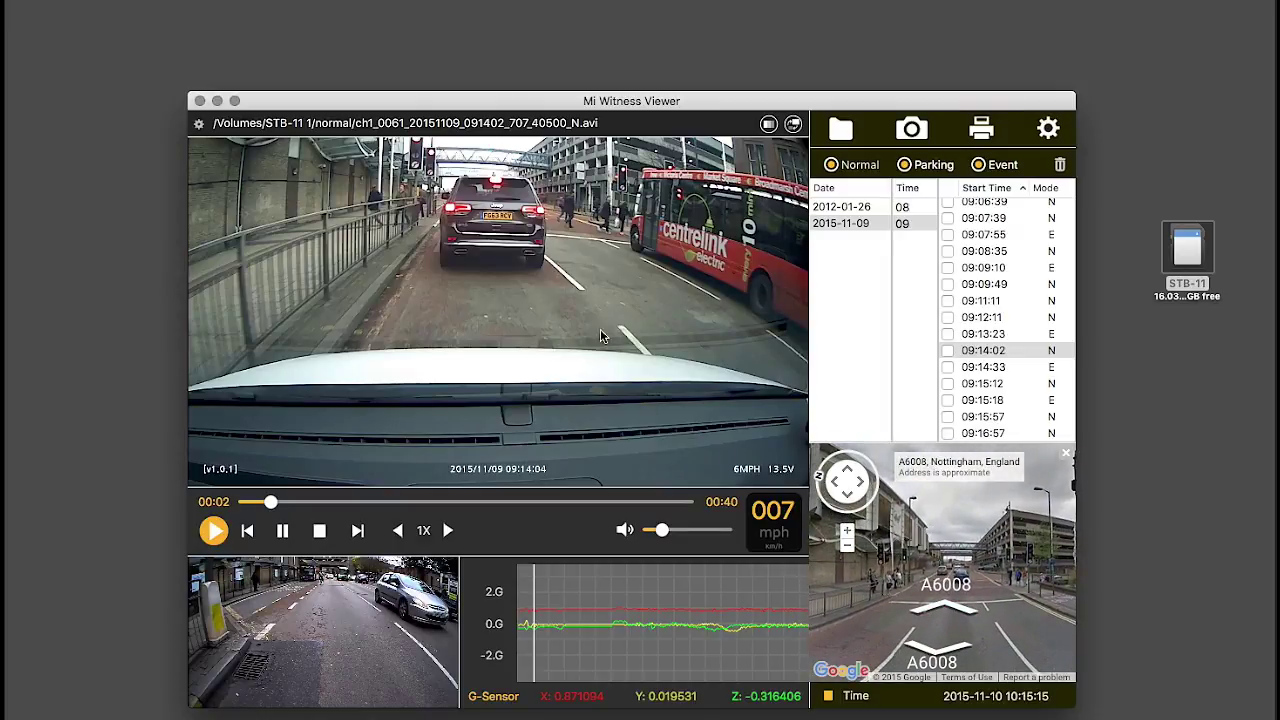
click(1067, 456)
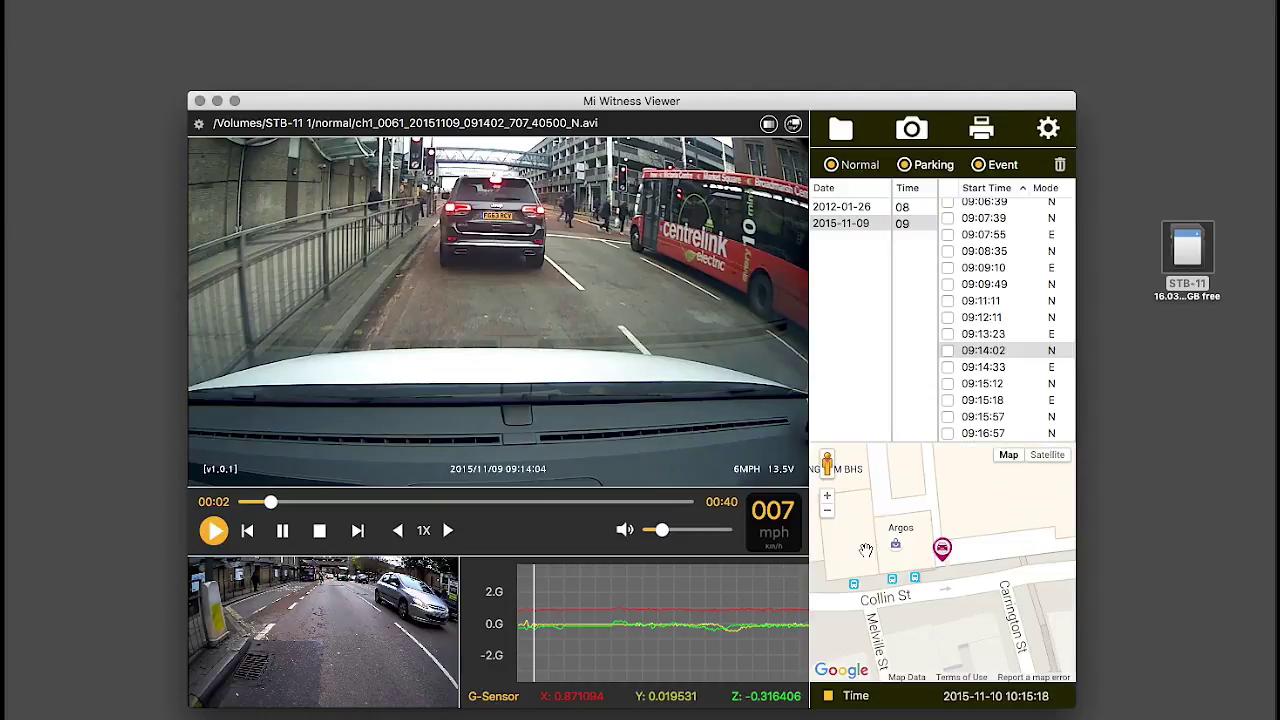
Swap the rear camera into the main view and open the Rear Display colour settings, clear of the video.
click(793, 124)
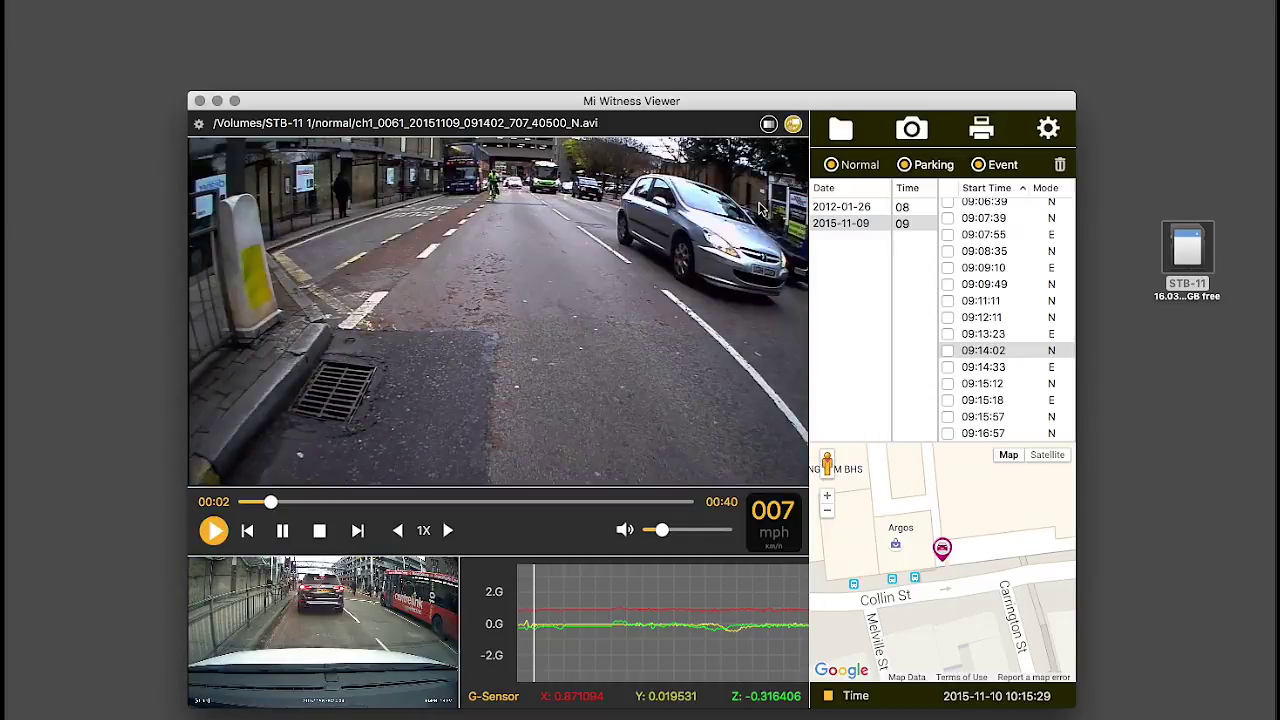
click(769, 126)
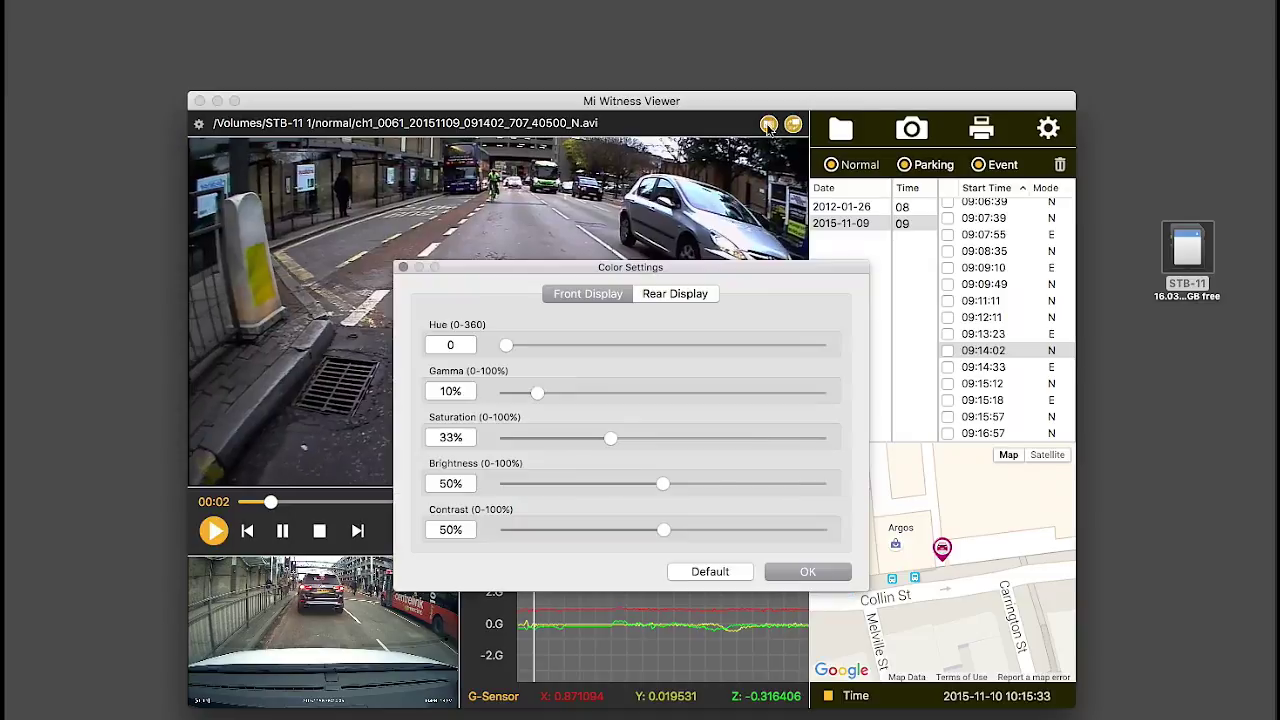
drag(613, 265, 945, 479)
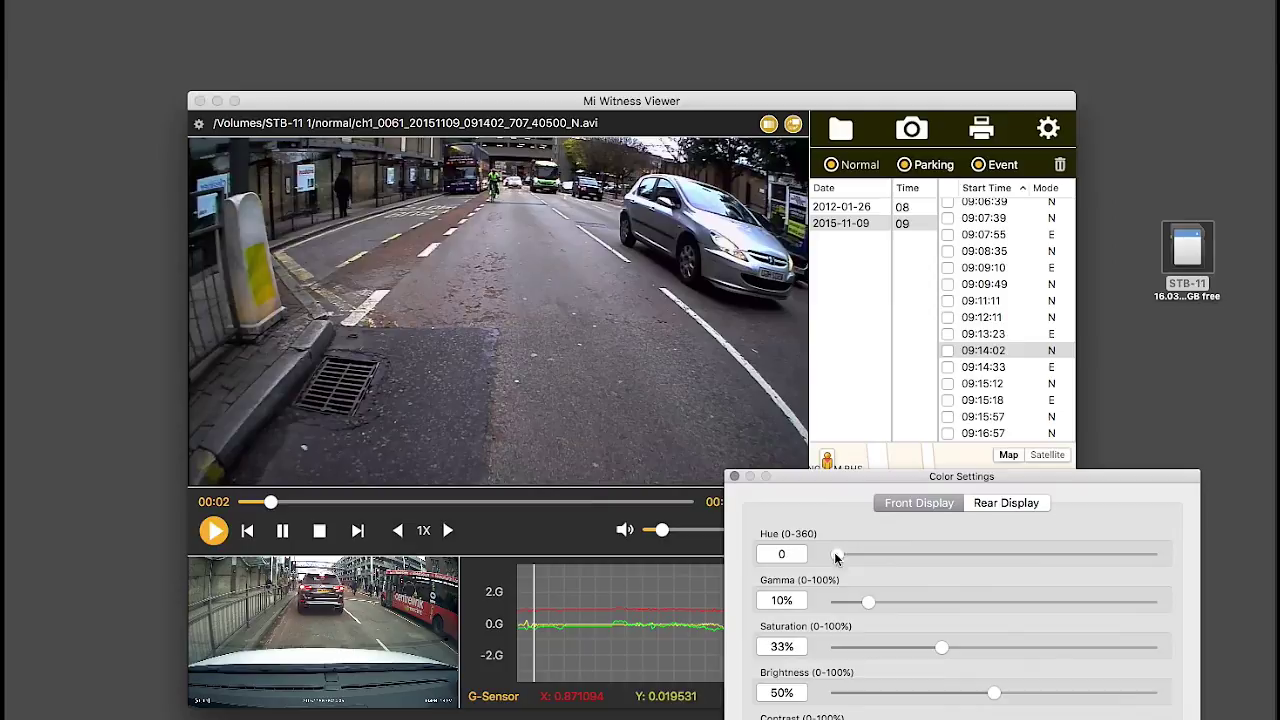
click(996, 505)
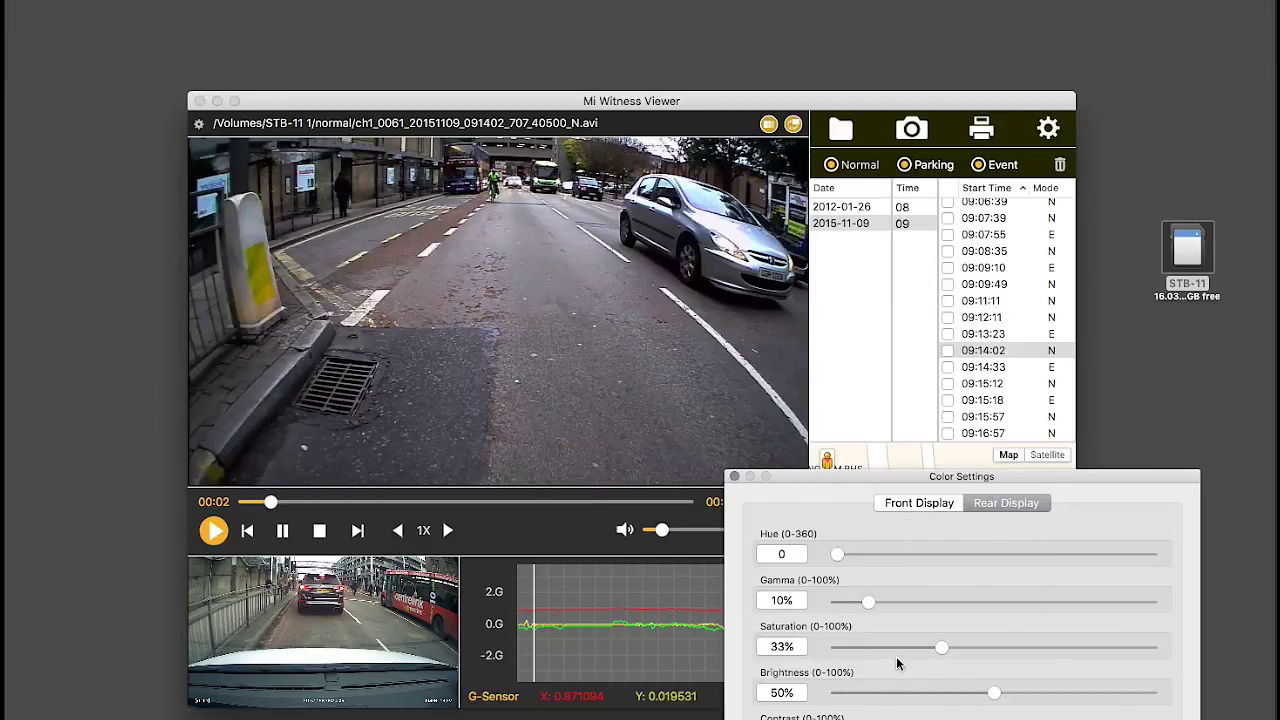
Try the rear display's saturation at 0% and 100%, and settle on 32% saturation with 51% brightness.
mouse_move(994, 693)
mouse_down()
mouse_move(957, 694)
mouse_move(987, 693)
mouse_up()
drag(943, 648, 835, 648)
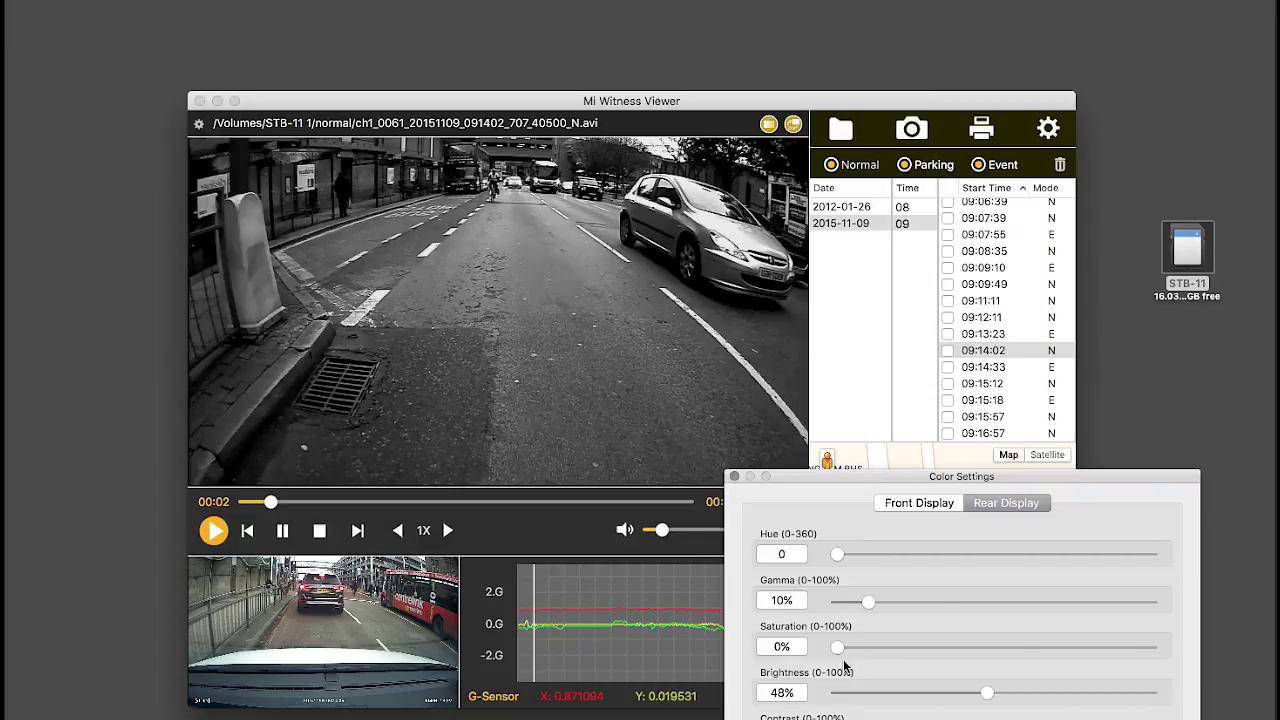
drag(834, 649, 1017, 660)
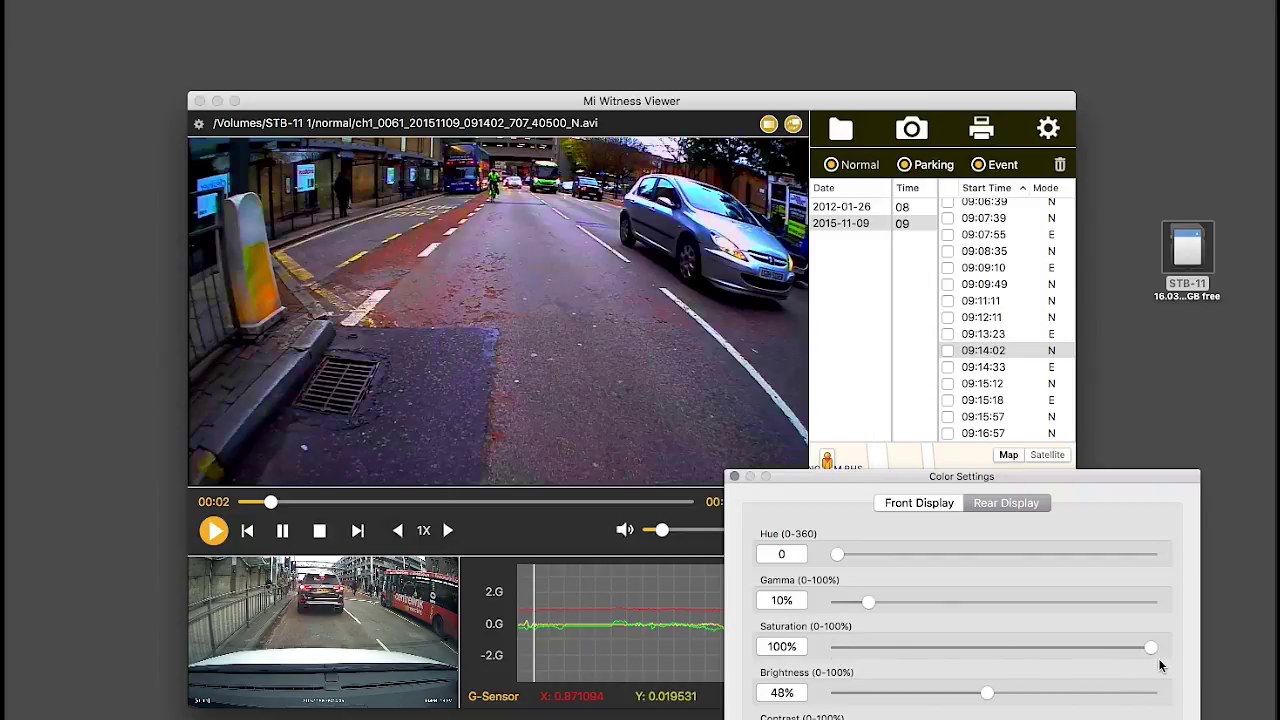
drag(1119, 651, 935, 650)
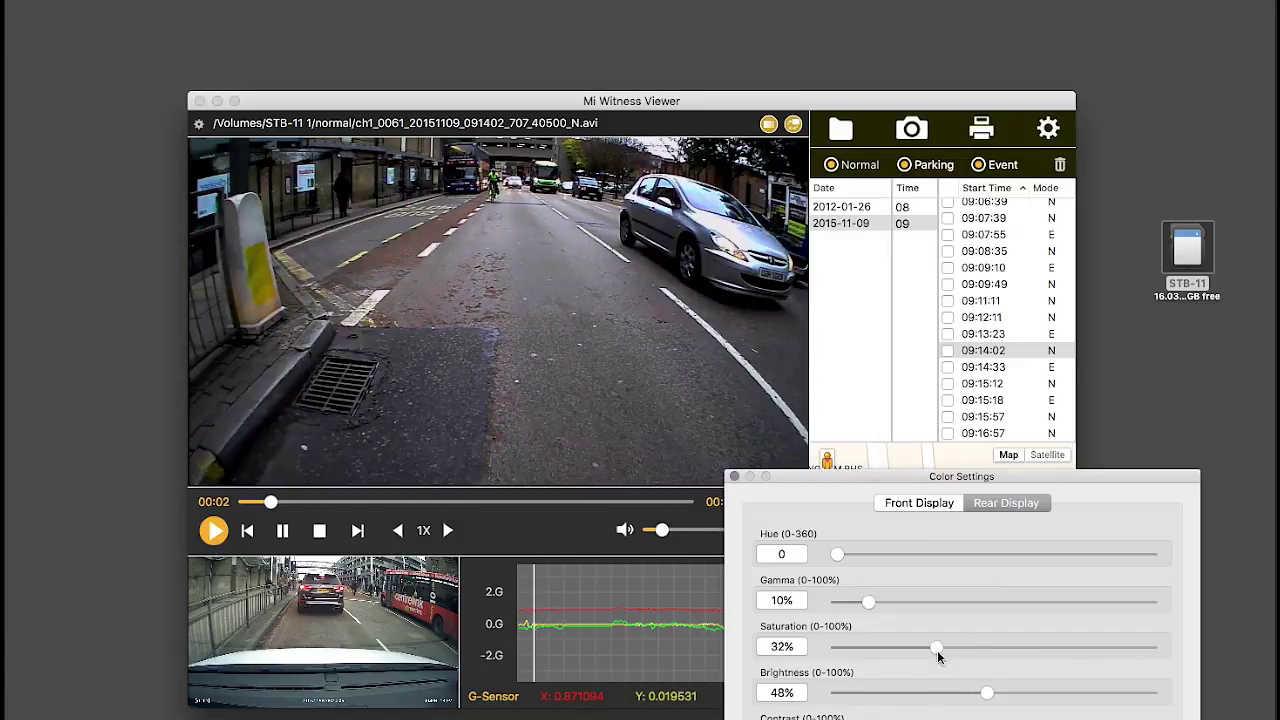
mouse_move(987, 694)
mouse_down()
mouse_move(1055, 697)
mouse_move(869, 693)
mouse_move(997, 697)
mouse_up()
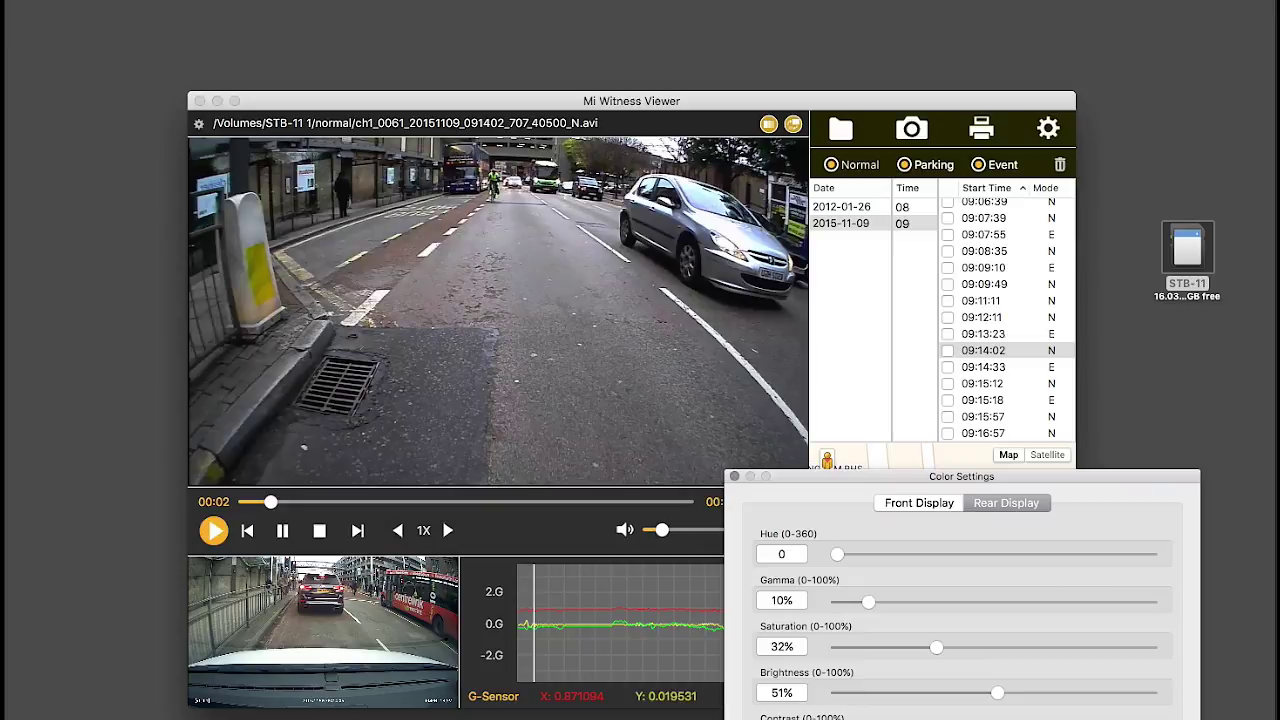
Try the front display's saturation at 1%, restore its normal colour and close the colour settings.
click(922, 504)
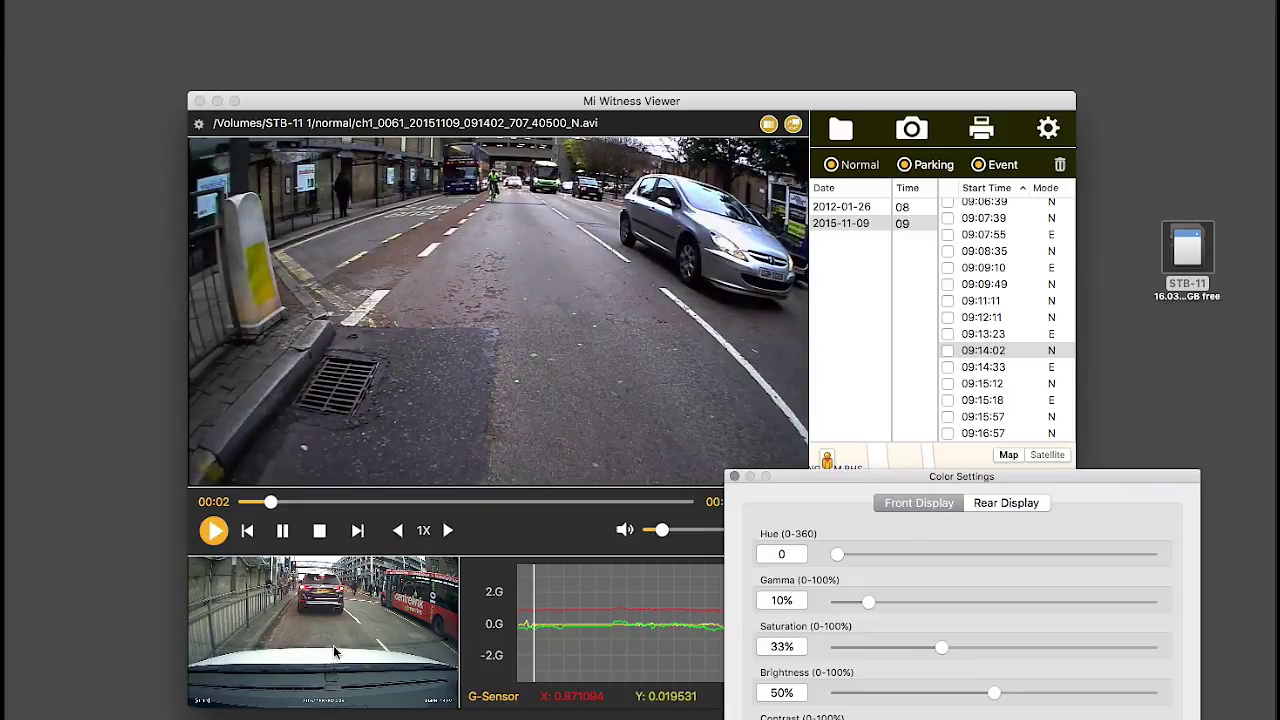
click(840, 648)
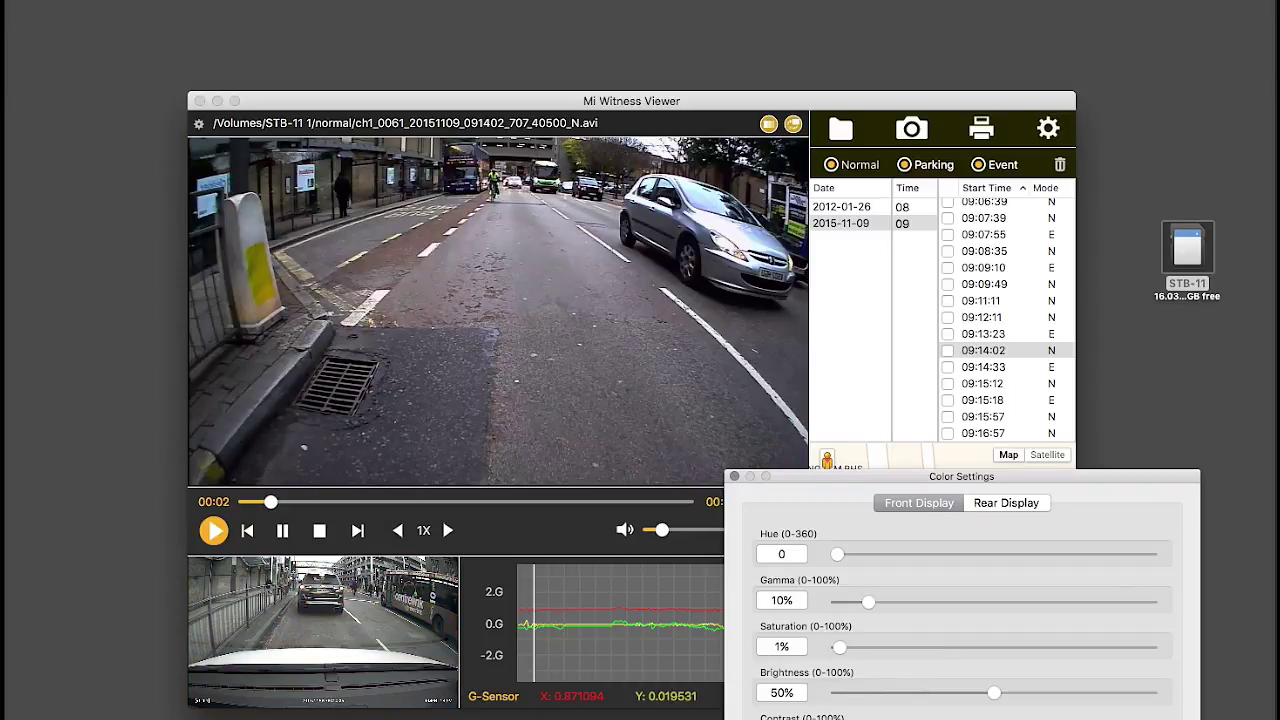
drag(840, 648, 941, 648)
click(734, 477)
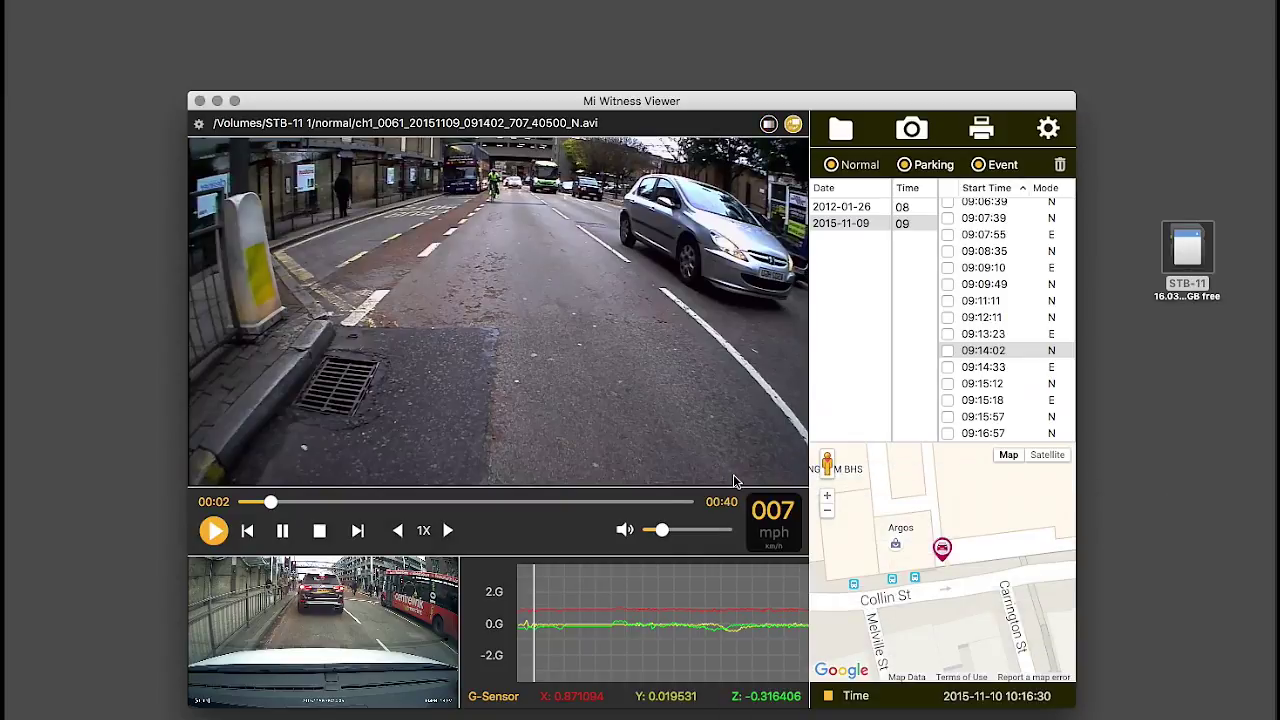
Swap the front camera into the main view, move playback to the 09:14:14 frame, and compare both cameras there before returning to the front view.
click(792, 123)
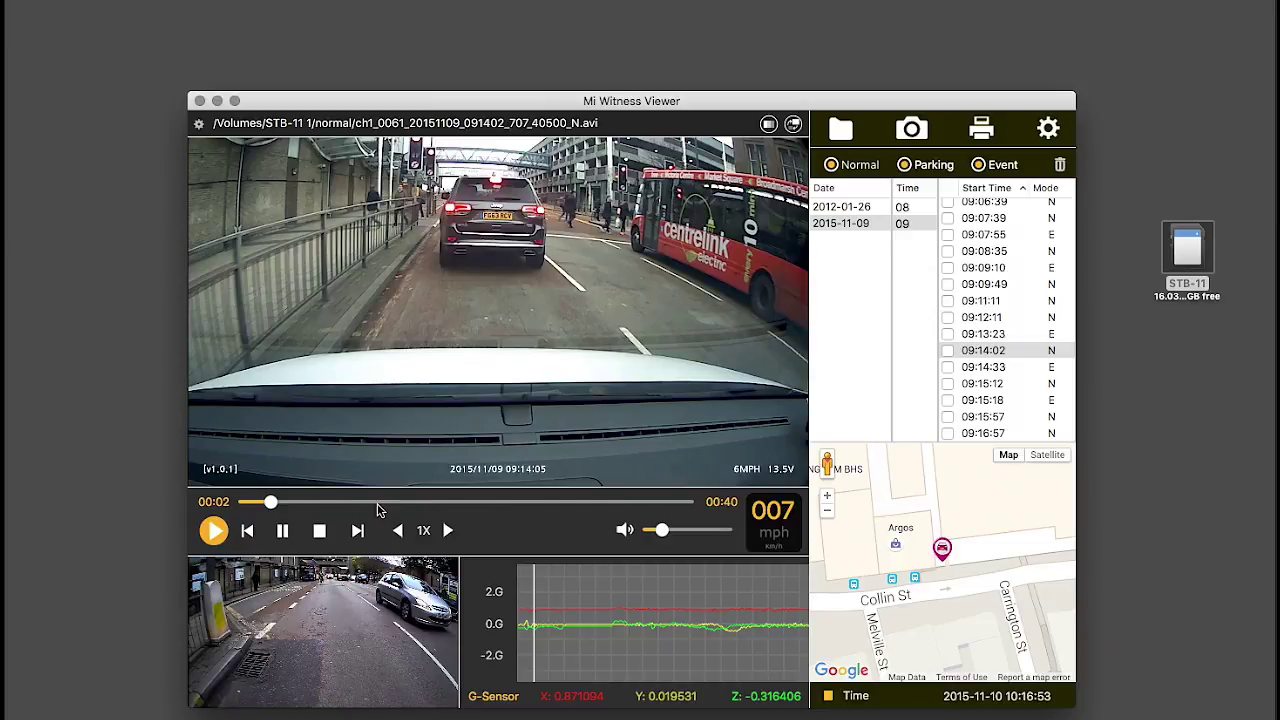
drag(381, 502, 500, 502)
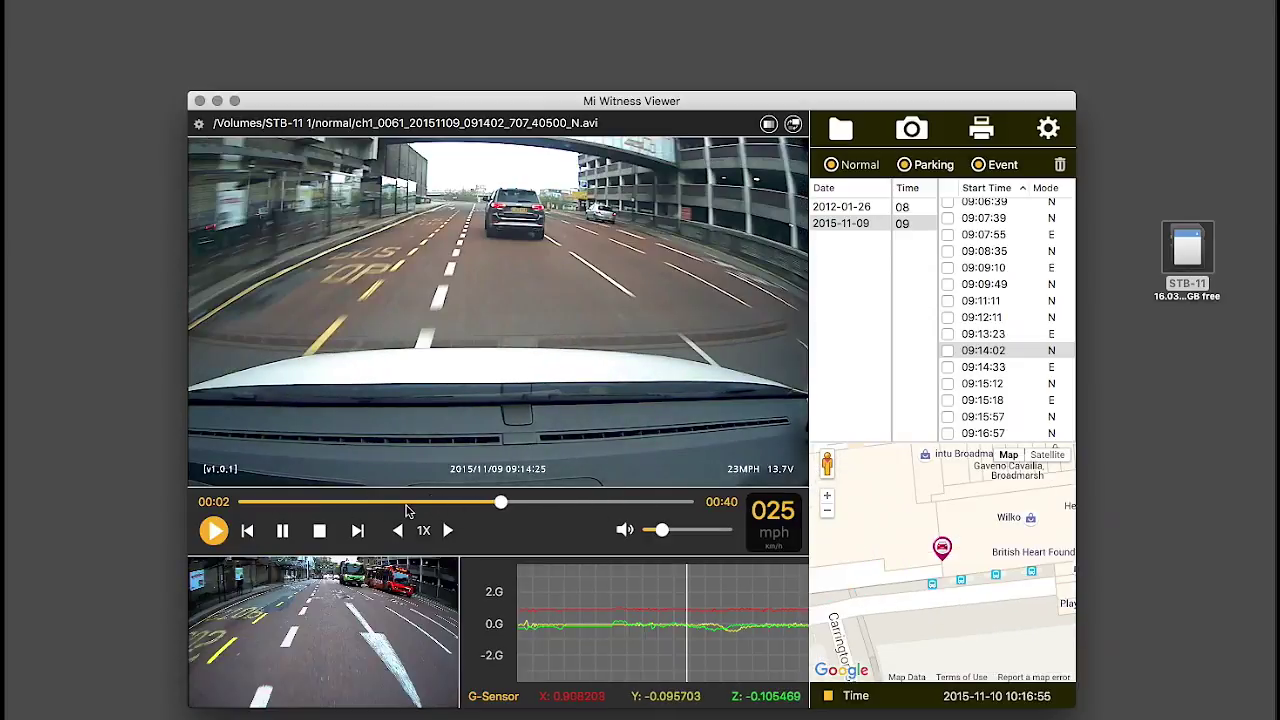
click(376, 505)
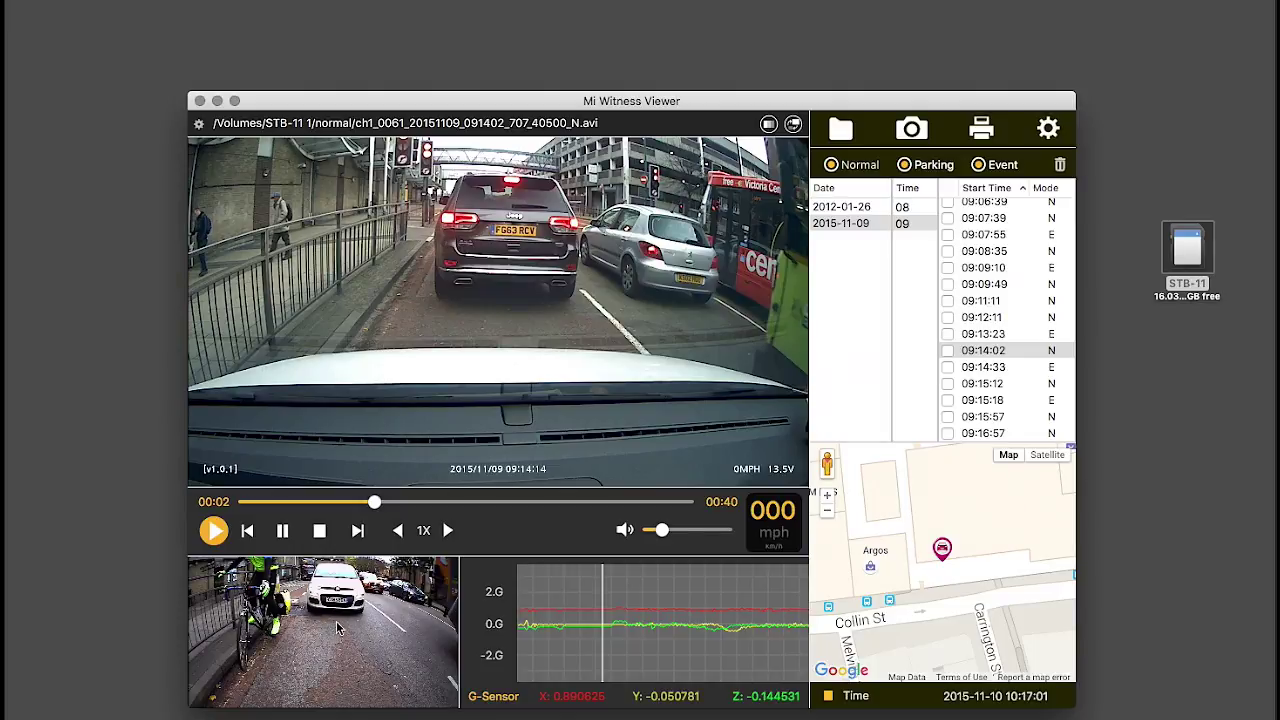
click(793, 123)
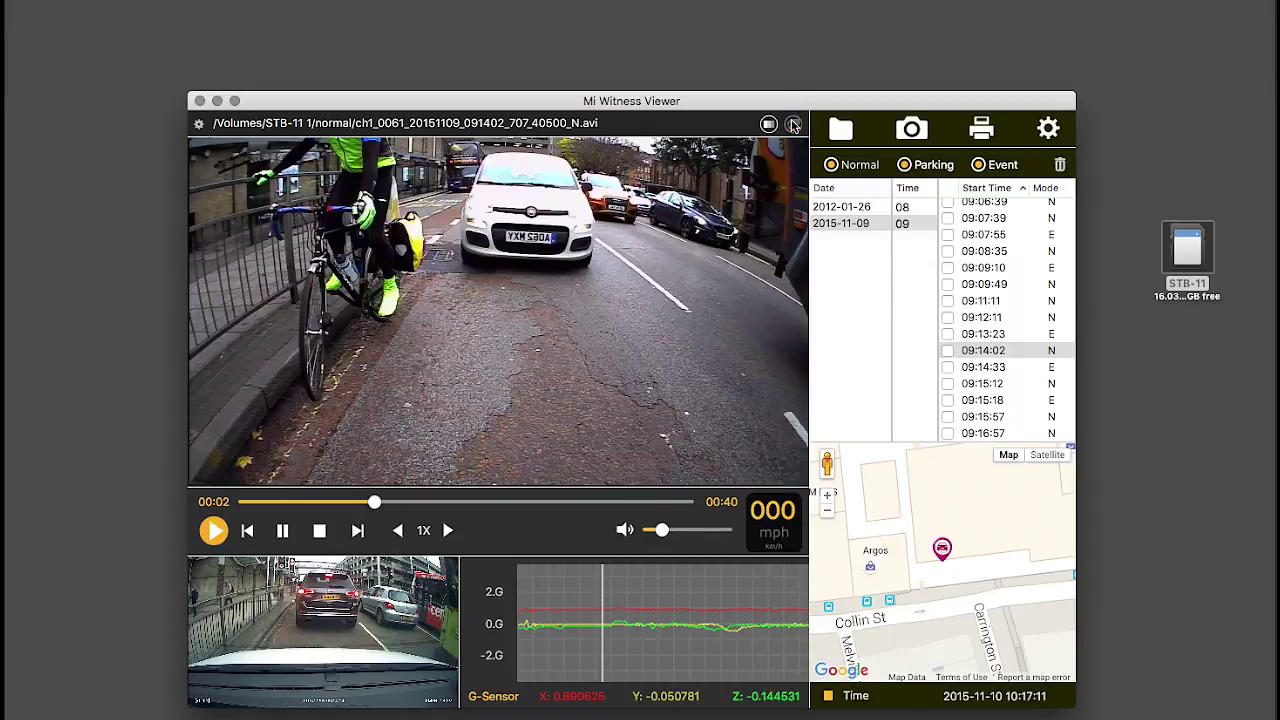
click(792, 124)
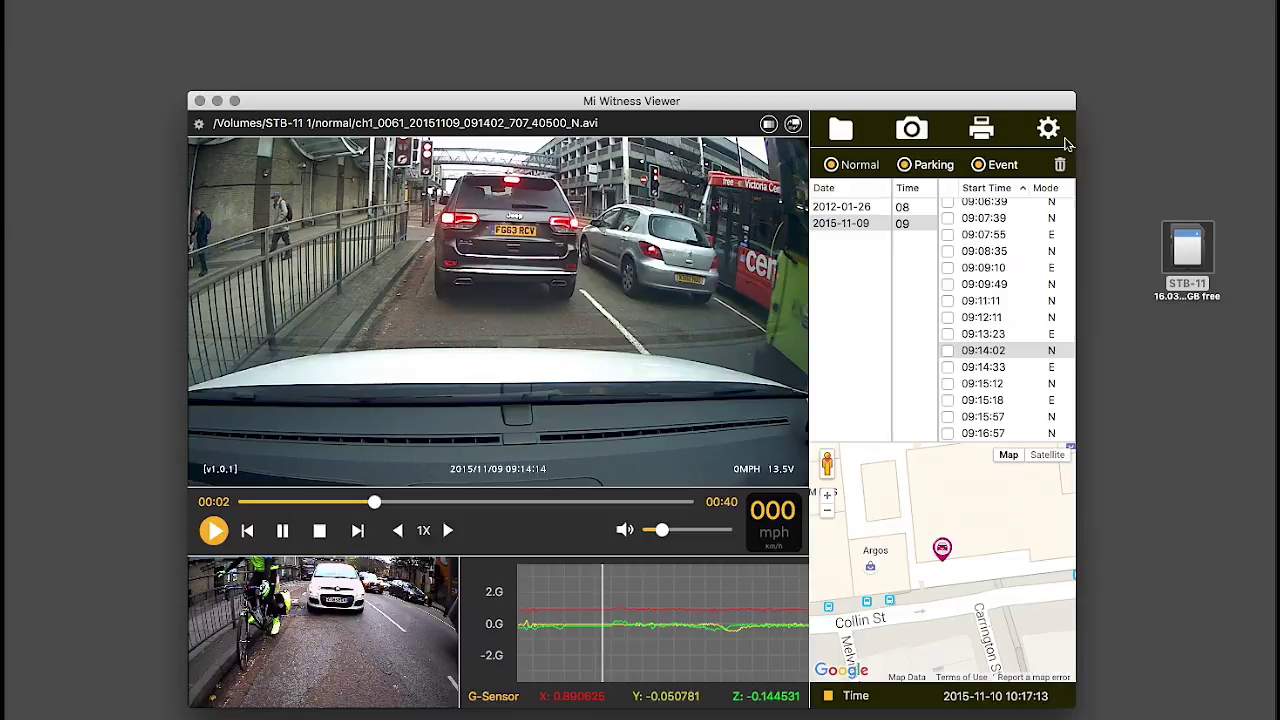
Save the current frame from both the front and rear cameras as BMP images in the Desktop folder.
click(911, 131)
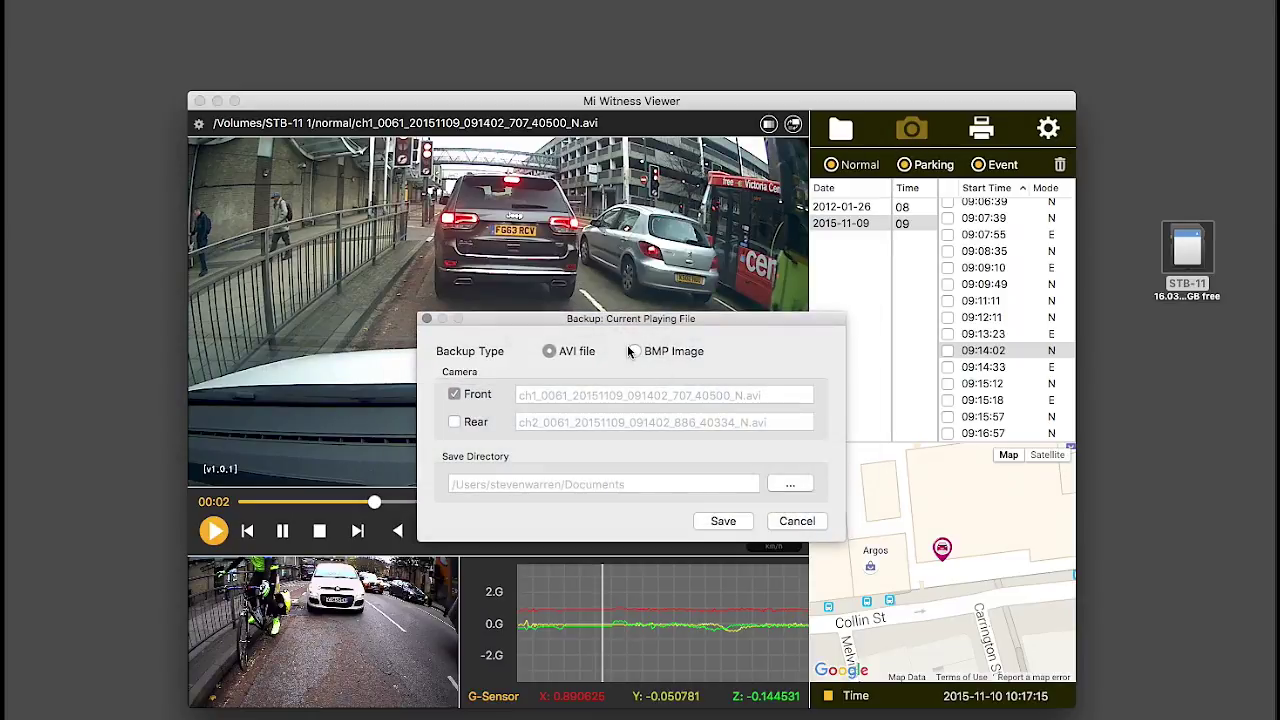
click(635, 352)
click(782, 488)
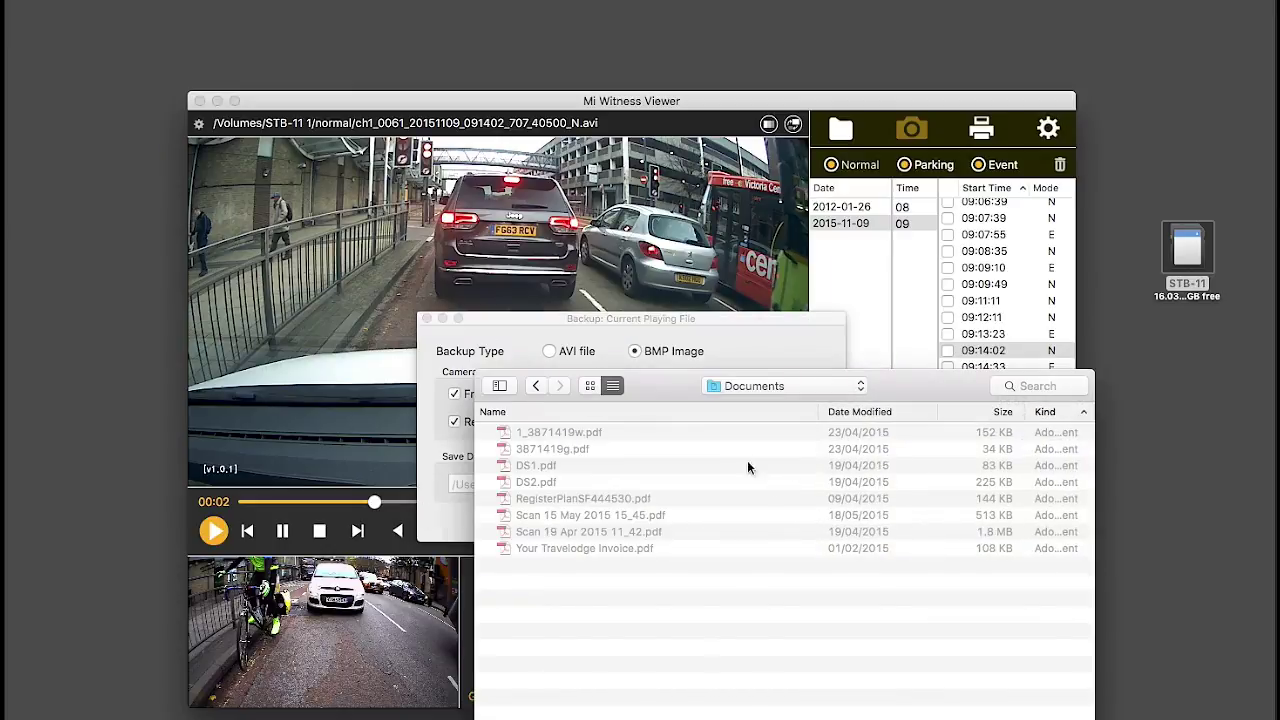
click(816, 389)
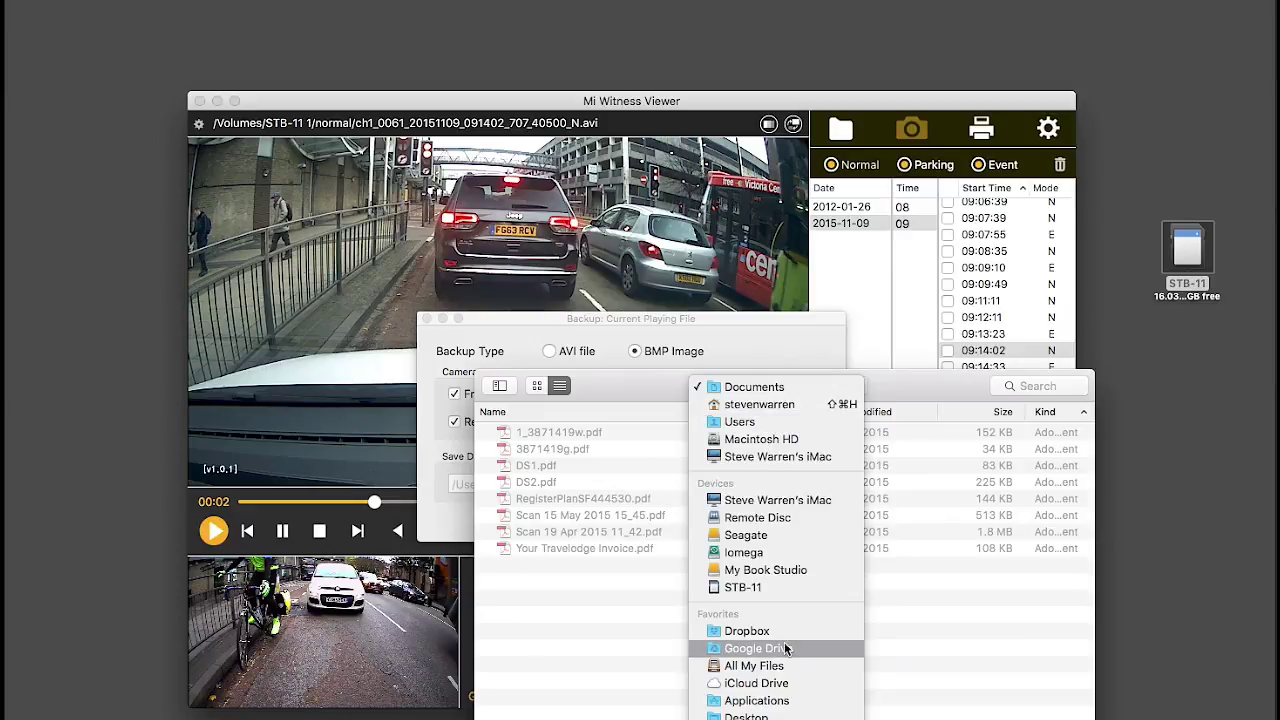
click(767, 717)
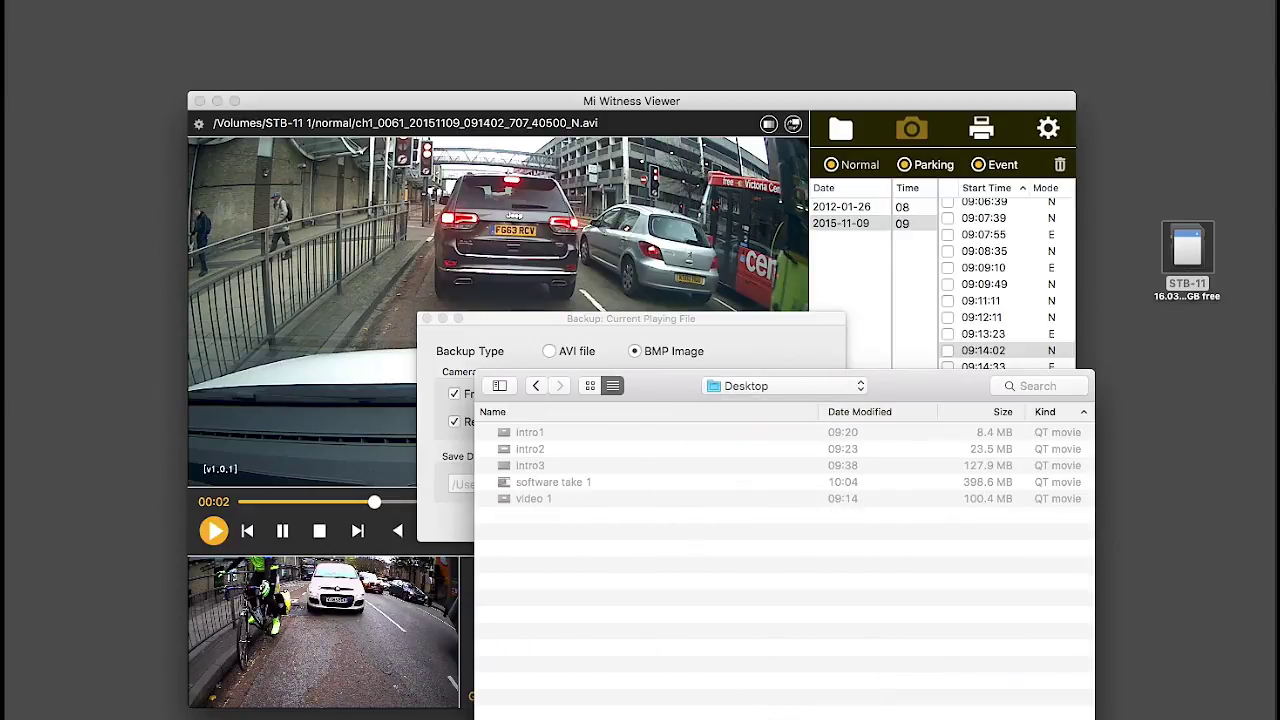
key(Return)
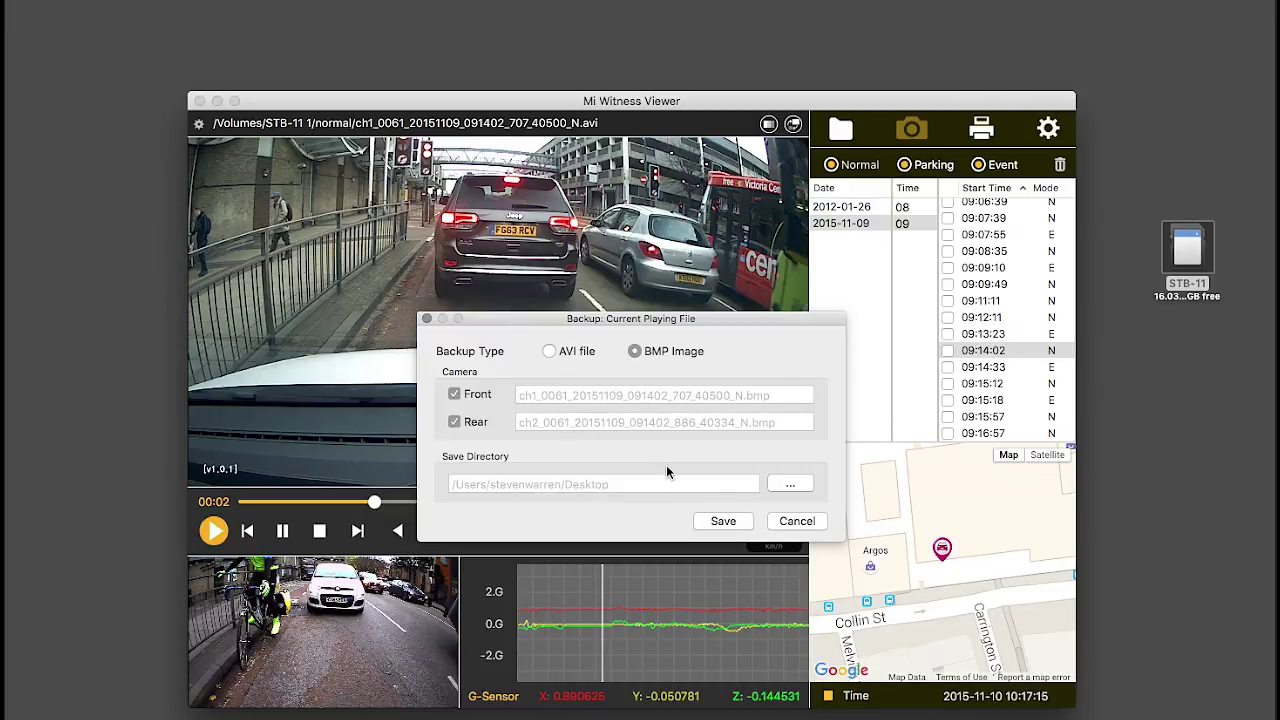
click(724, 522)
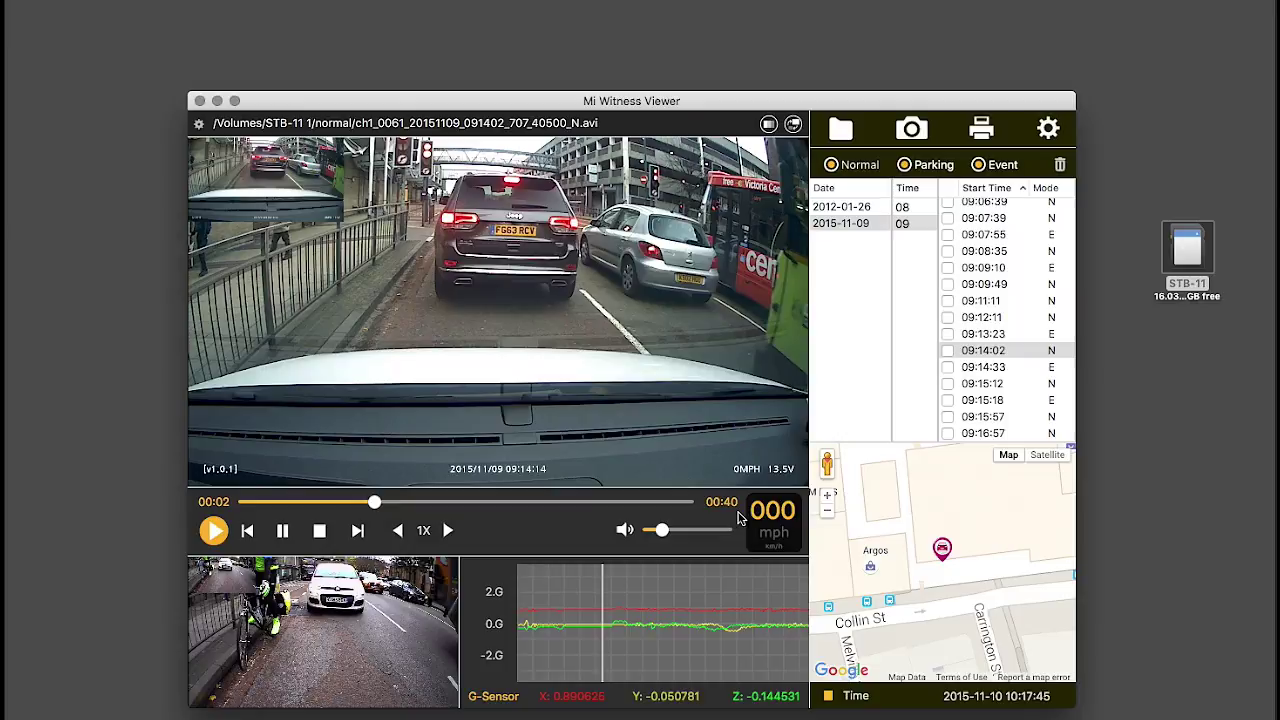
Open the rear and front BMP images clear of the viewer window to check them, and remove both from the desktop.
drag(265, 190, 672, 6)
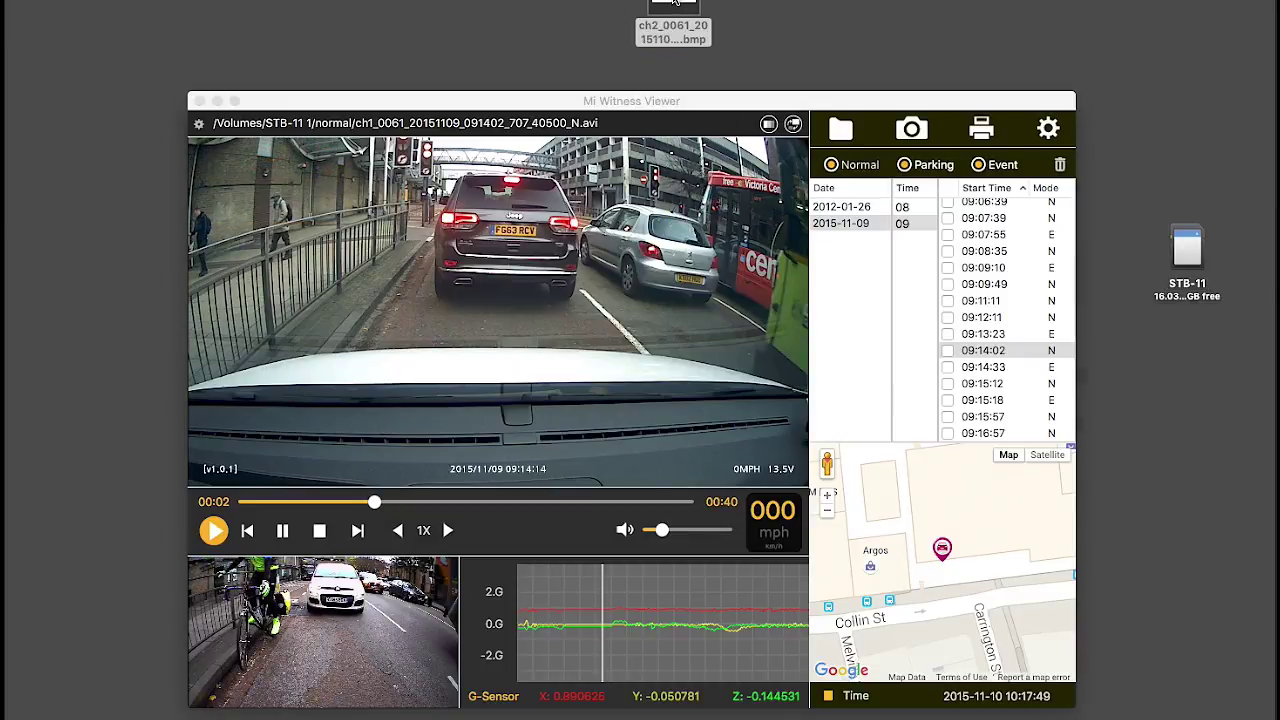
double_click(673, 5)
drag(500, 290, 826, 10)
double_click(822, 10)
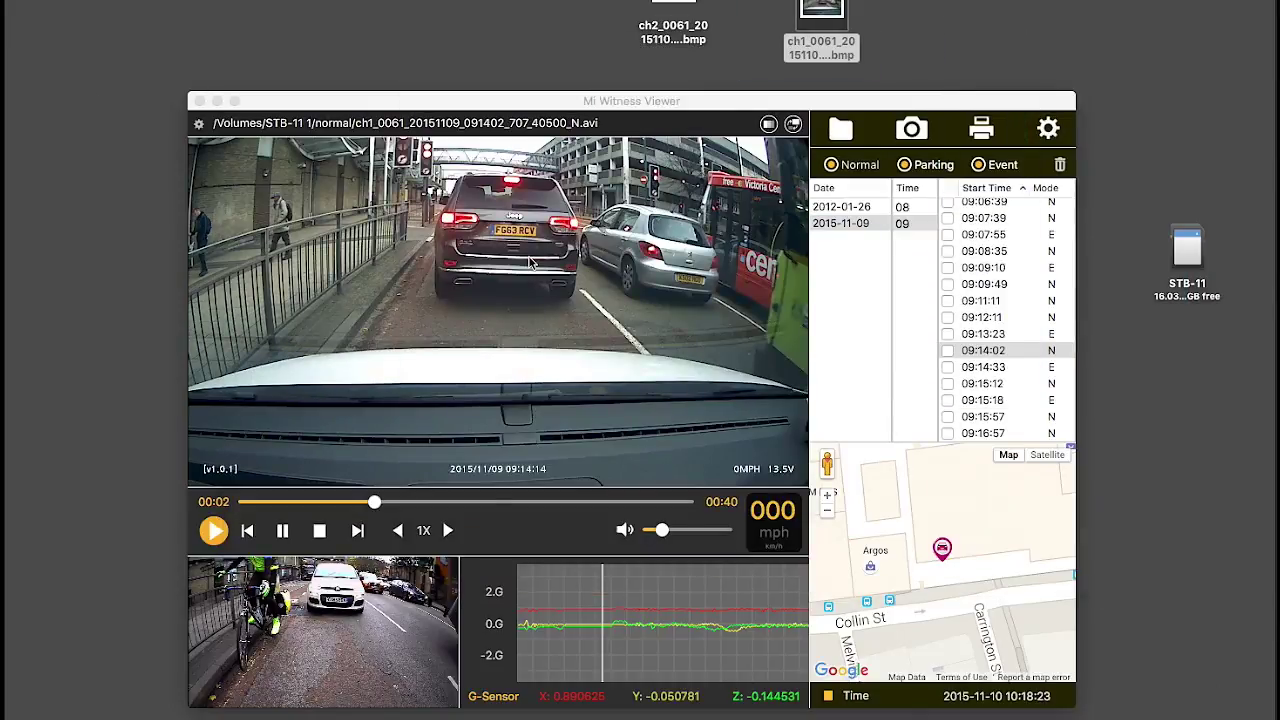
super+click(673, 20)
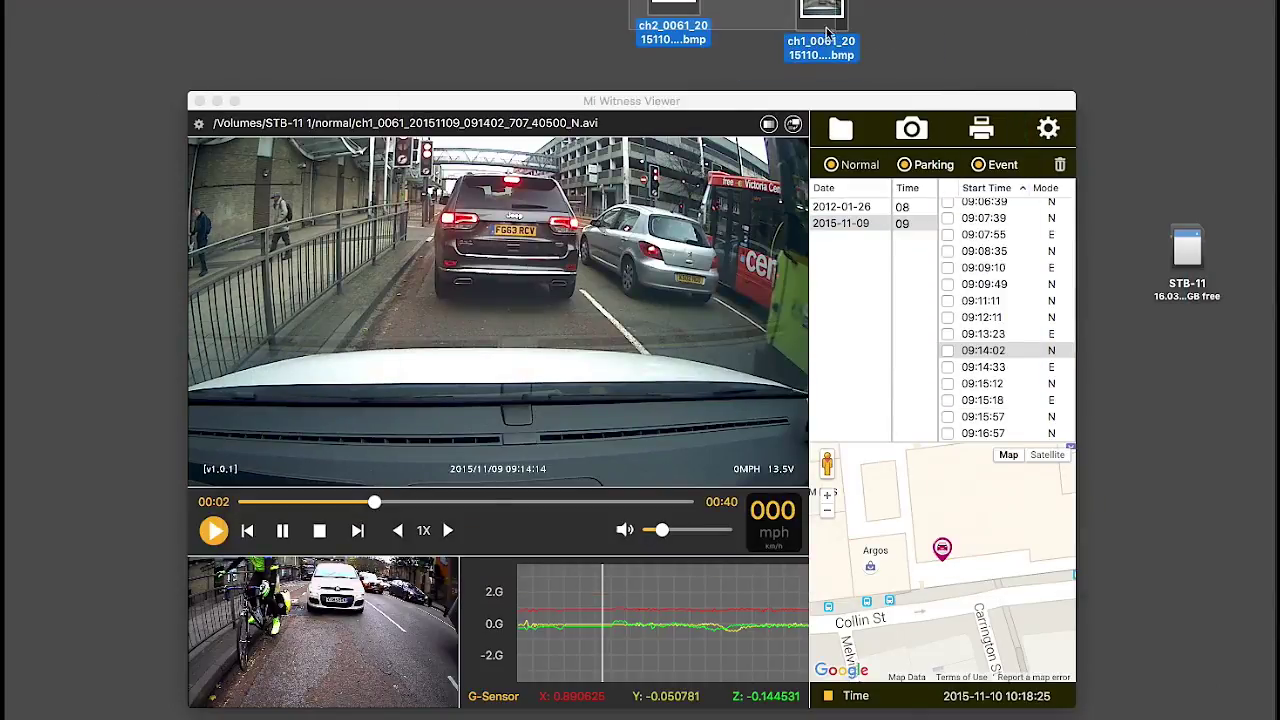
drag(673, 20, 793, 372)
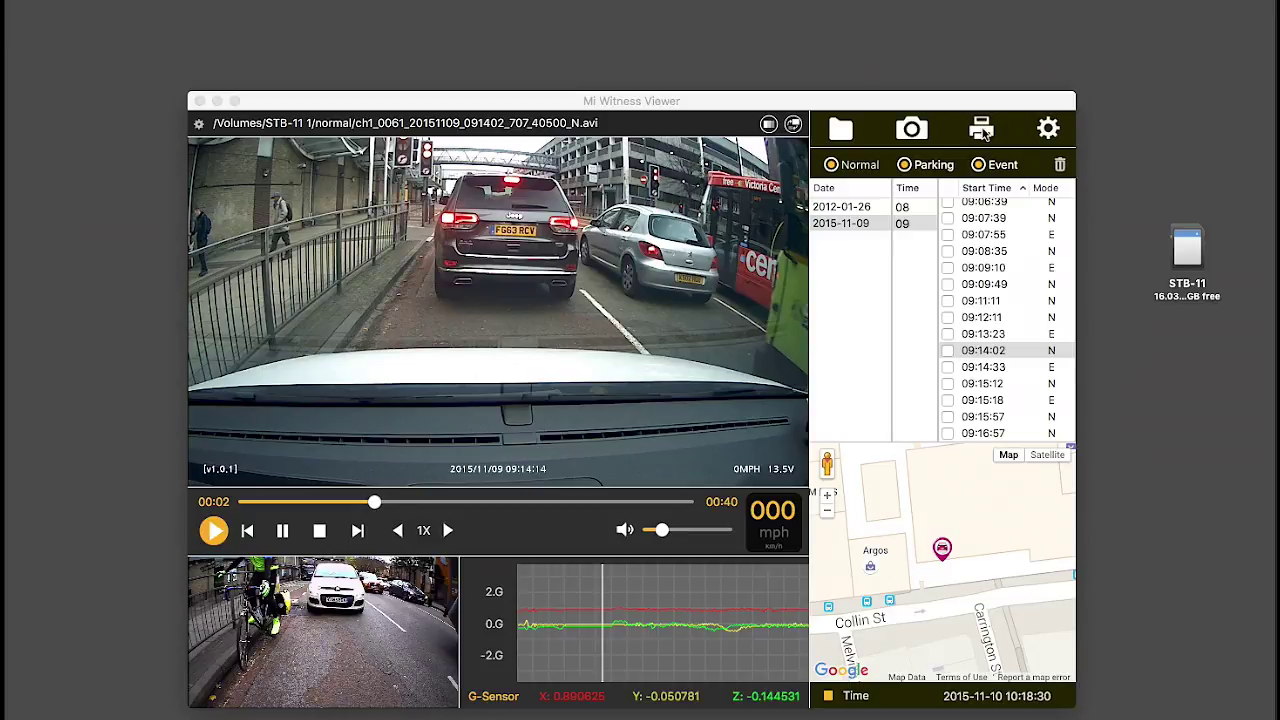
Try the occurrence report for the current frame with the memo "Hello" inserted, and close it without printing.
click(982, 134)
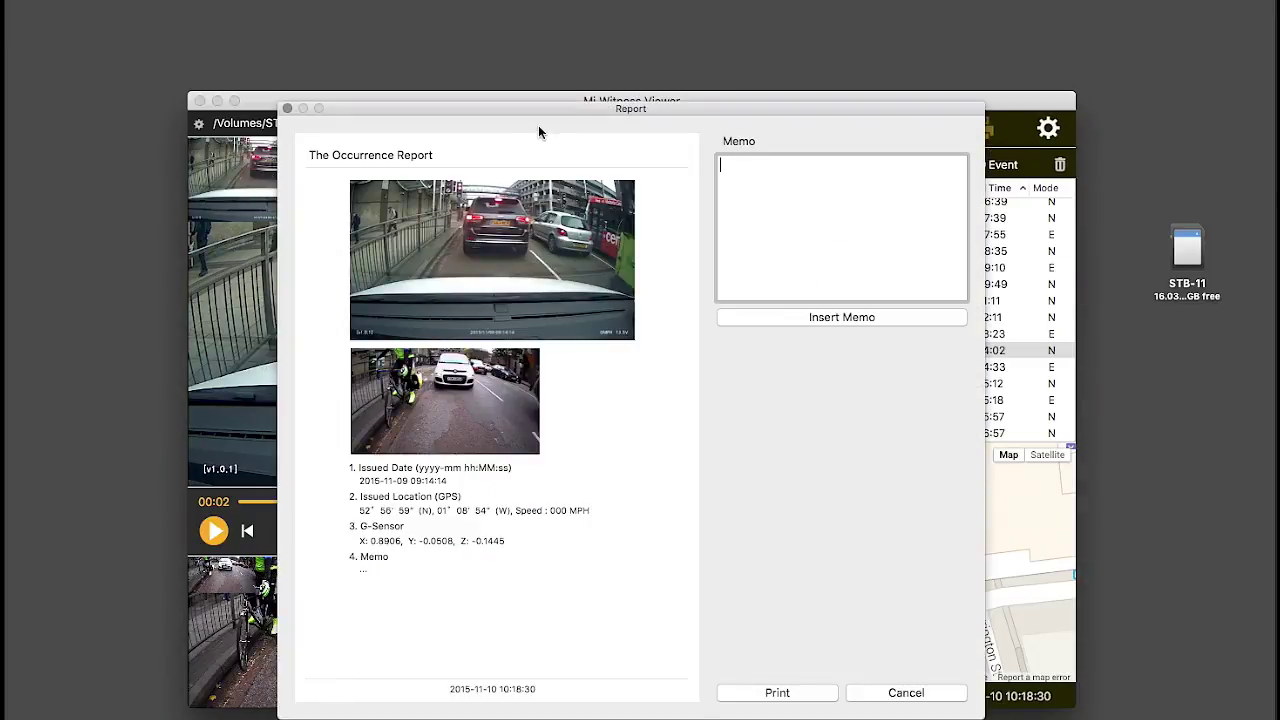
drag(528, 108, 606, 0)
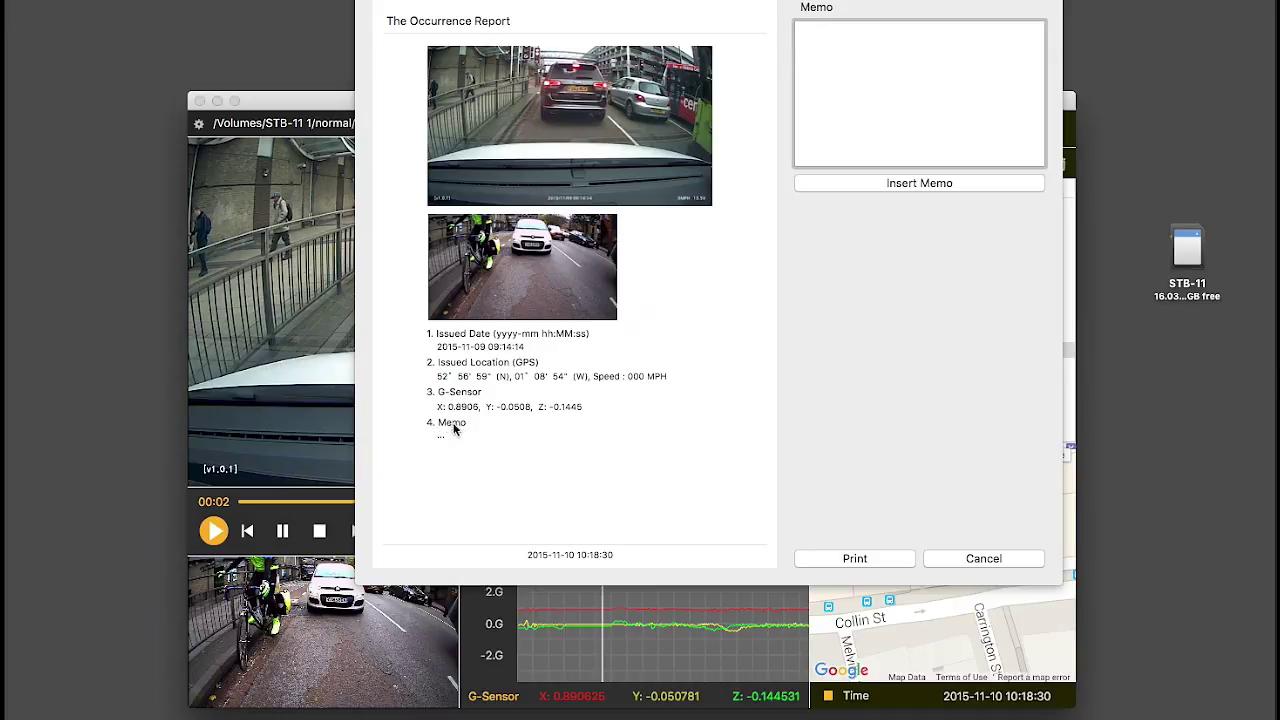
text(Hello)
click(897, 183)
click(978, 559)
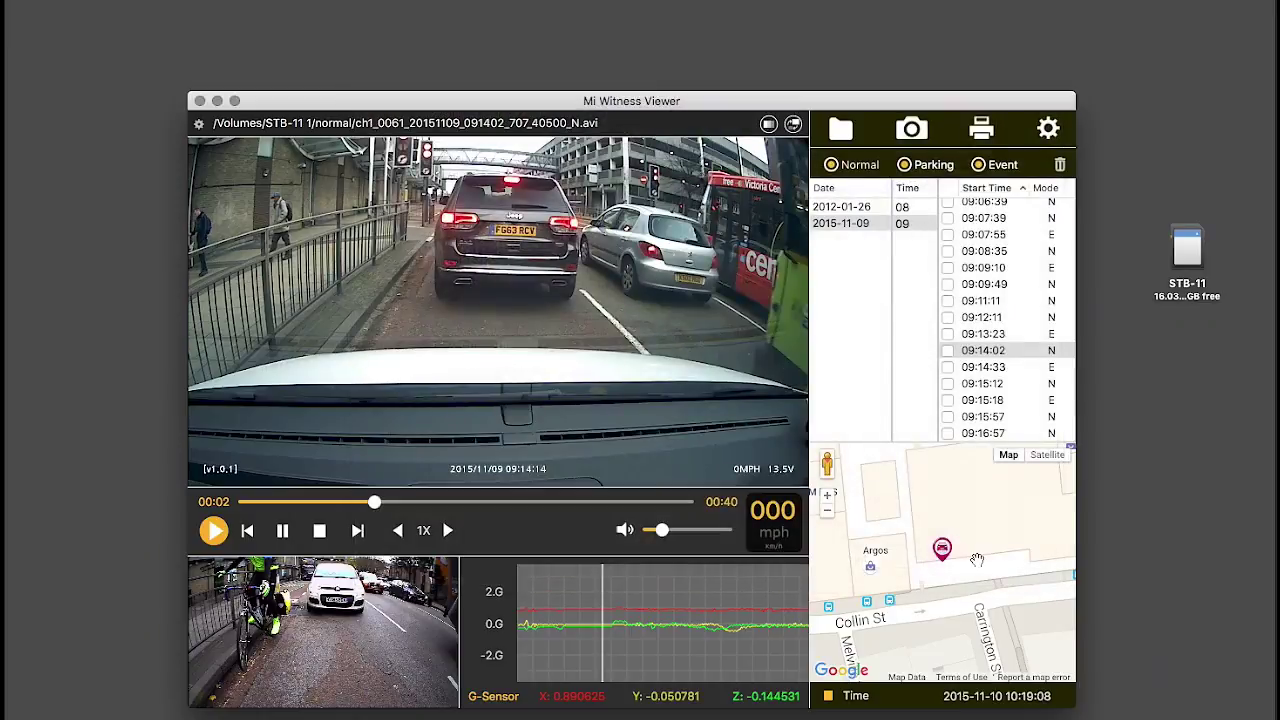
Load config.dat from the STB-11 card into the dashcam setup and move the setup window higher on the screen.
click(1047, 129)
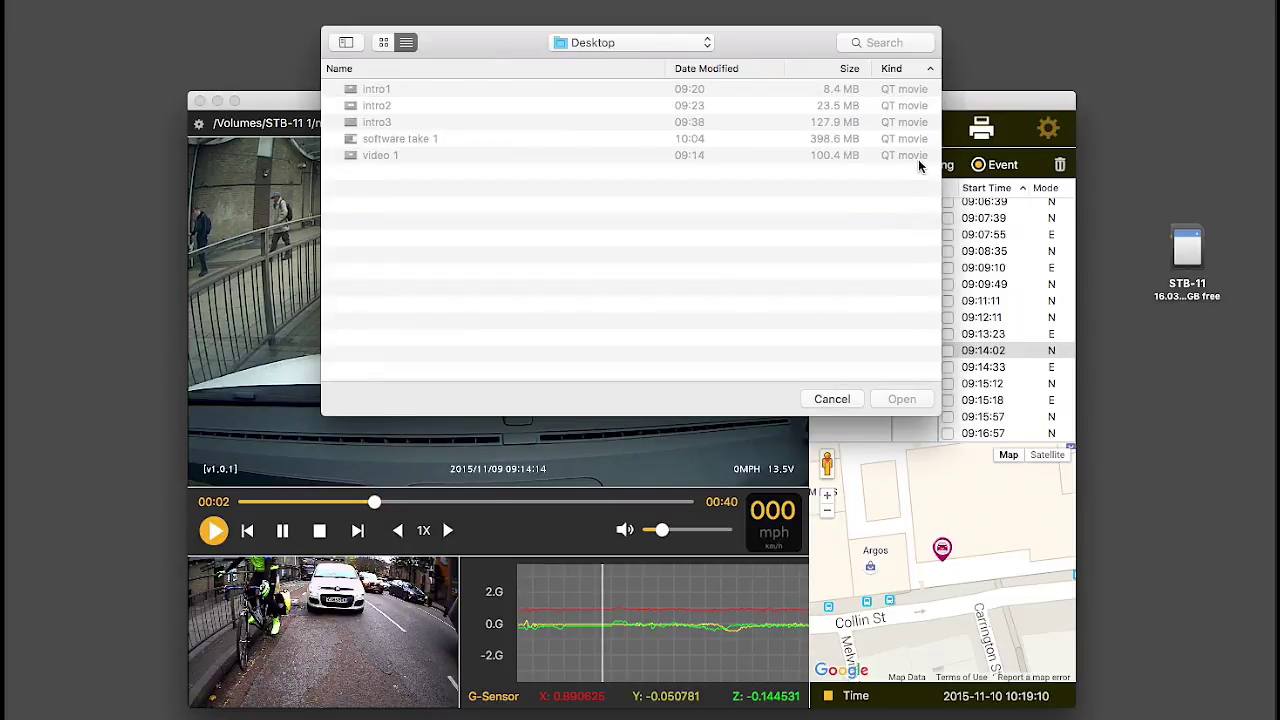
click(700, 46)
click(587, 244)
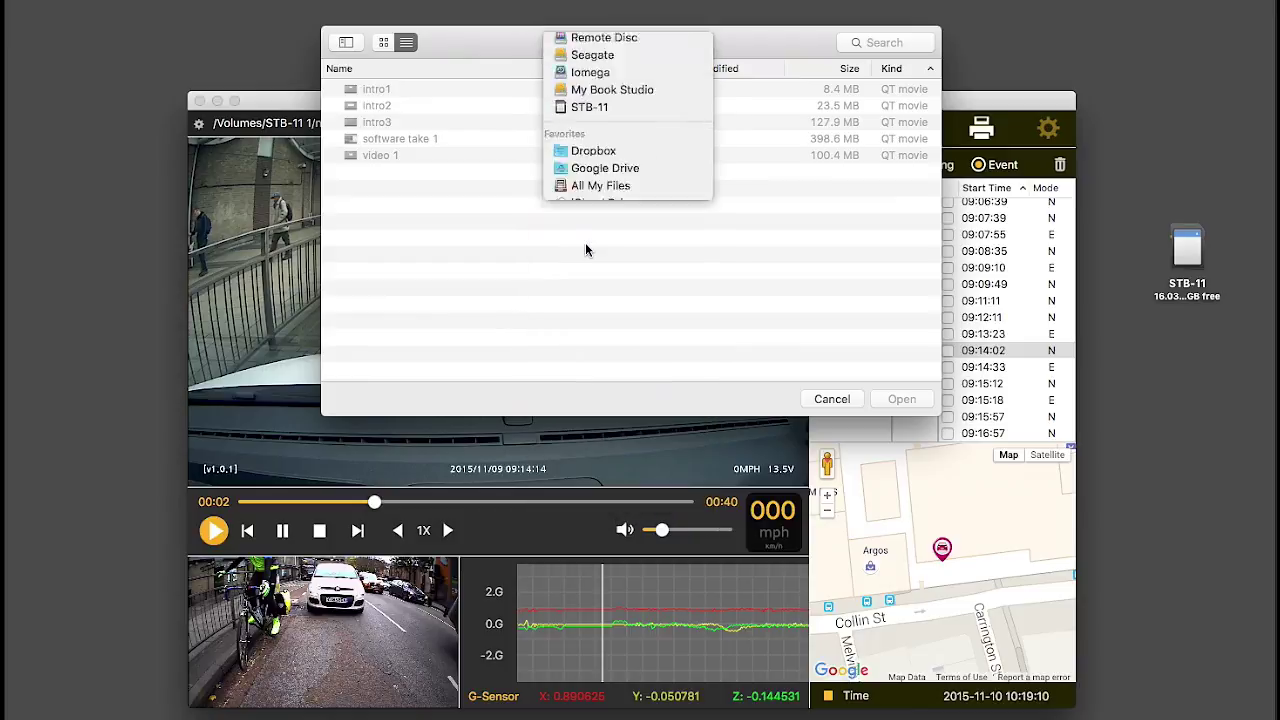
click(390, 92)
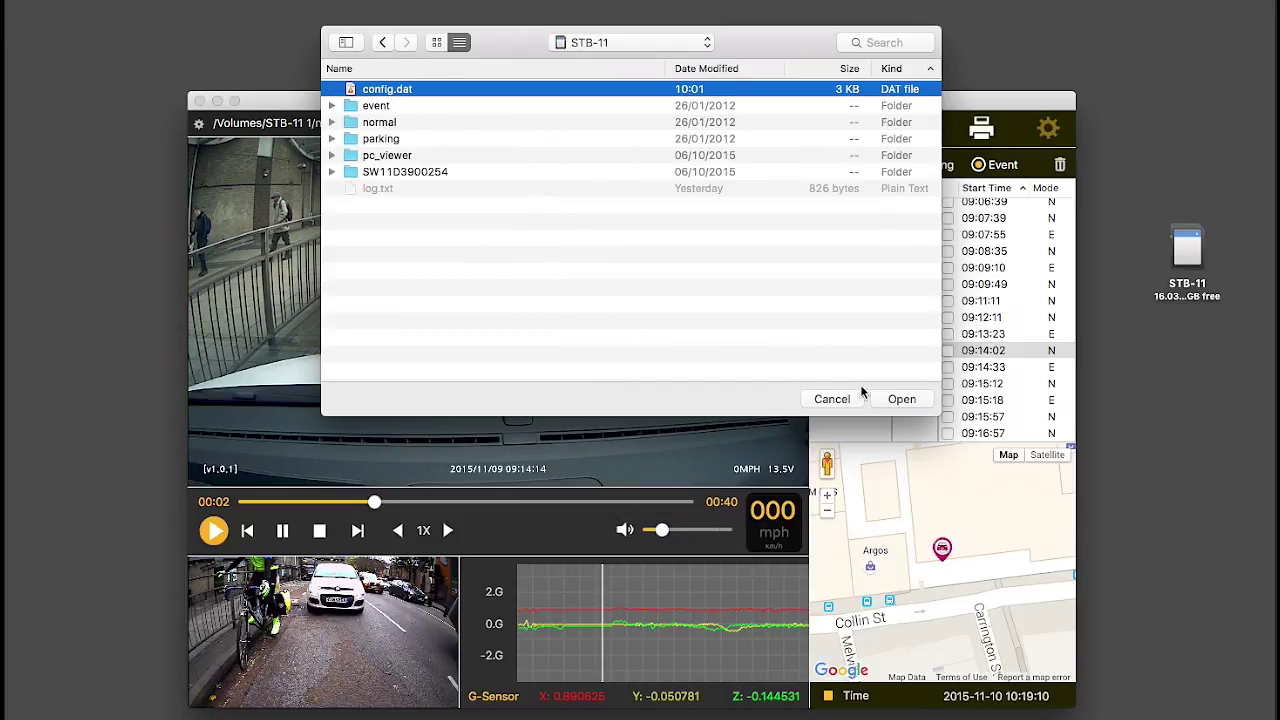
click(896, 399)
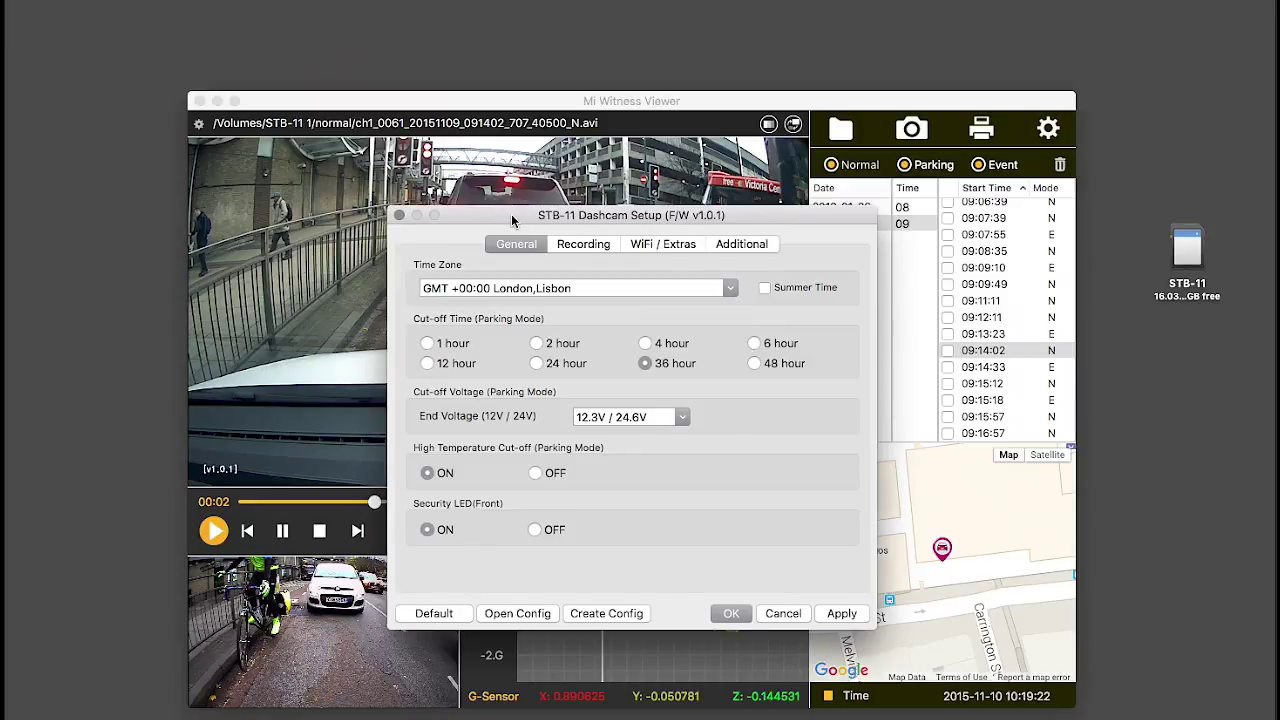
drag(511, 214, 530, 45)
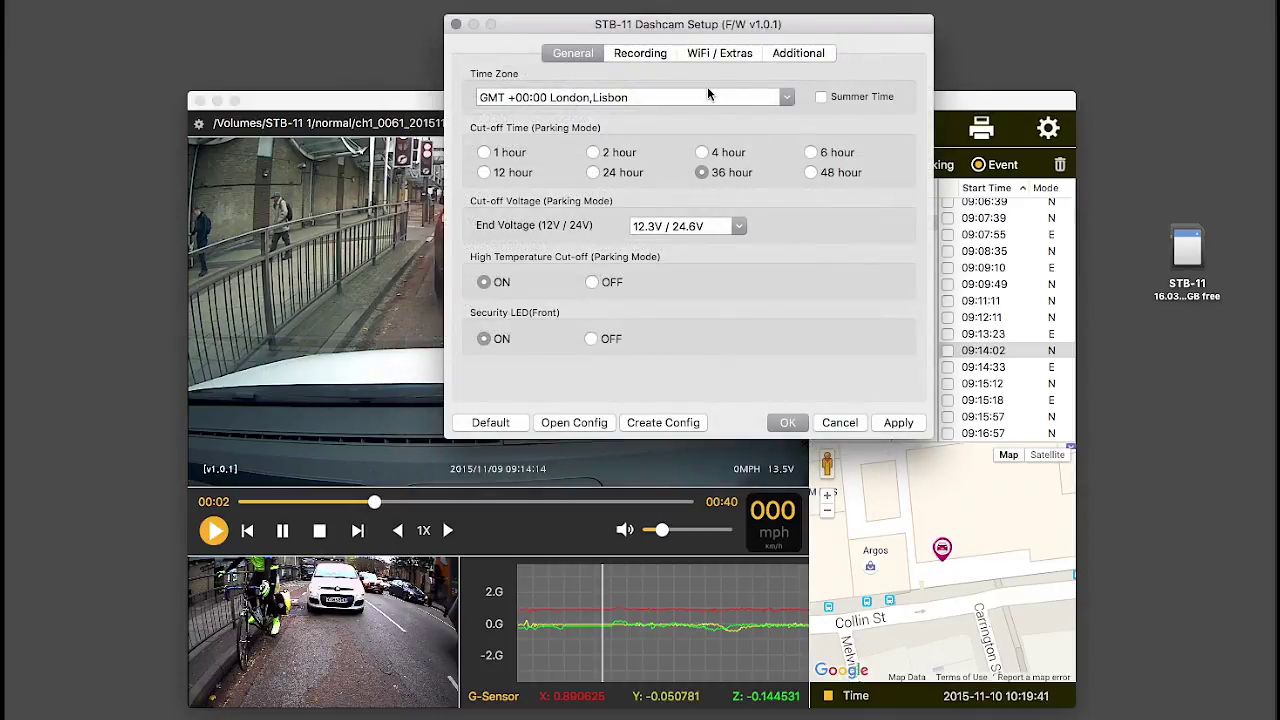
Look through the time zones, keep GMT +00:00 London,Lisbon, and try Summer Time on and off again.
click(785, 97)
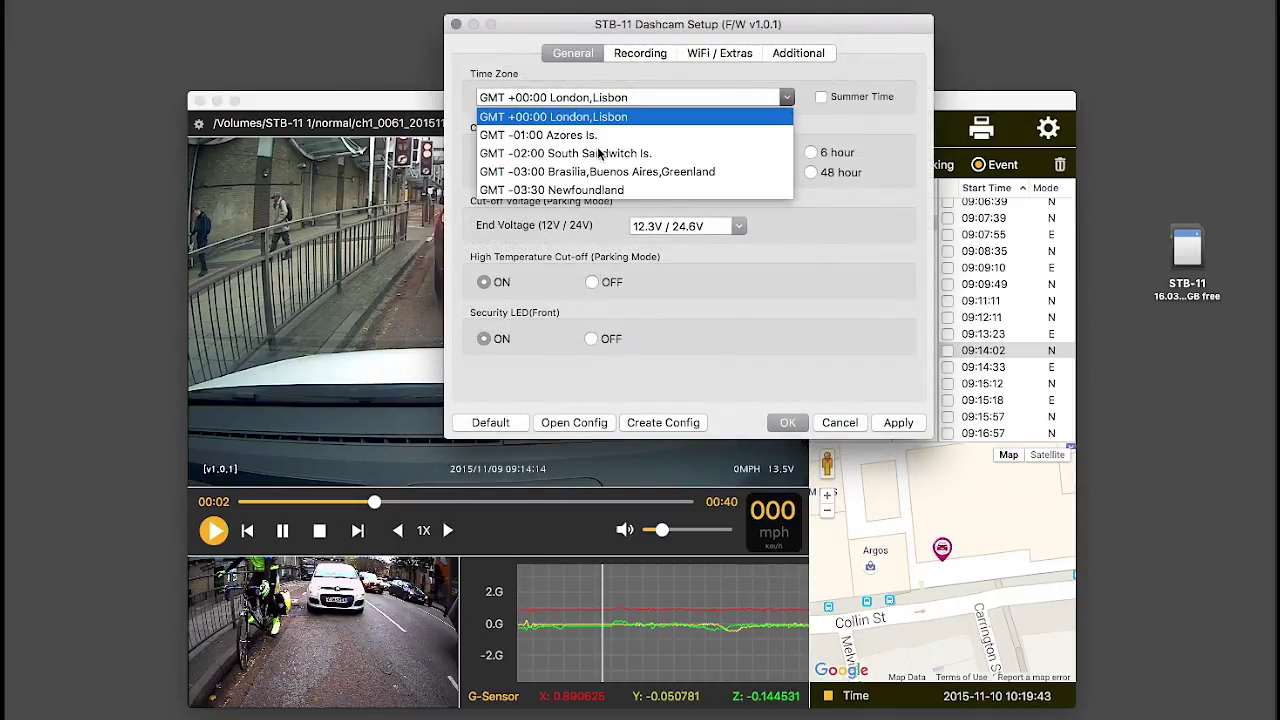
scroll(600, 152, down, 3)
scroll(600, 152, up, 5)
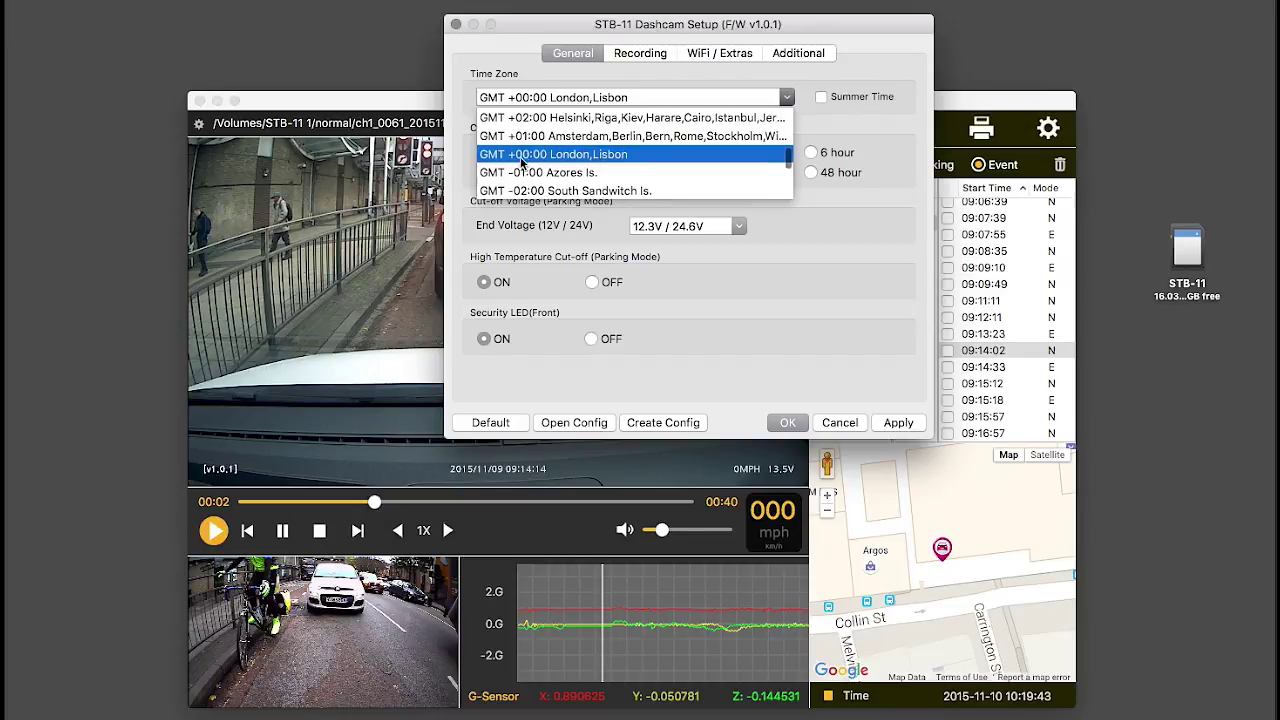
click(770, 150)
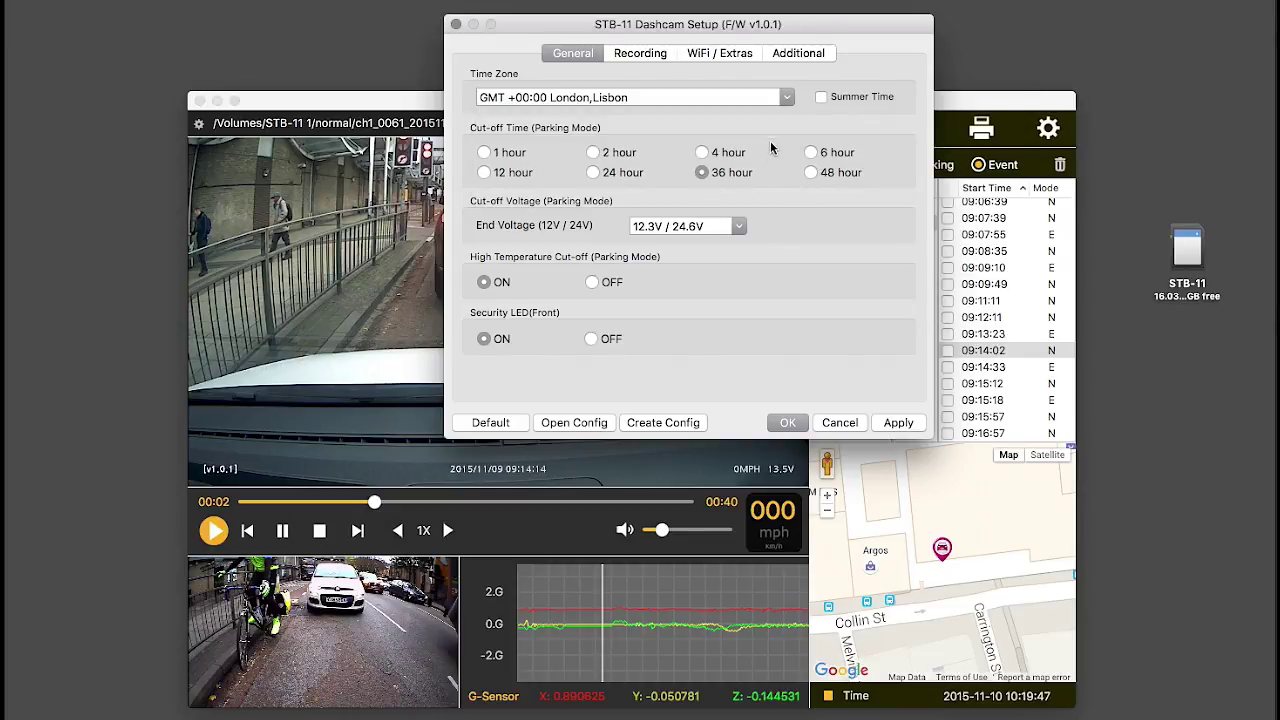
click(821, 97)
click(821, 97)
Try the parking-mode cut-off time at 1 hour, set it to 48 hours, and review the end voltage options without changing them.
click(811, 174)
click(484, 152)
click(810, 172)
click(741, 227)
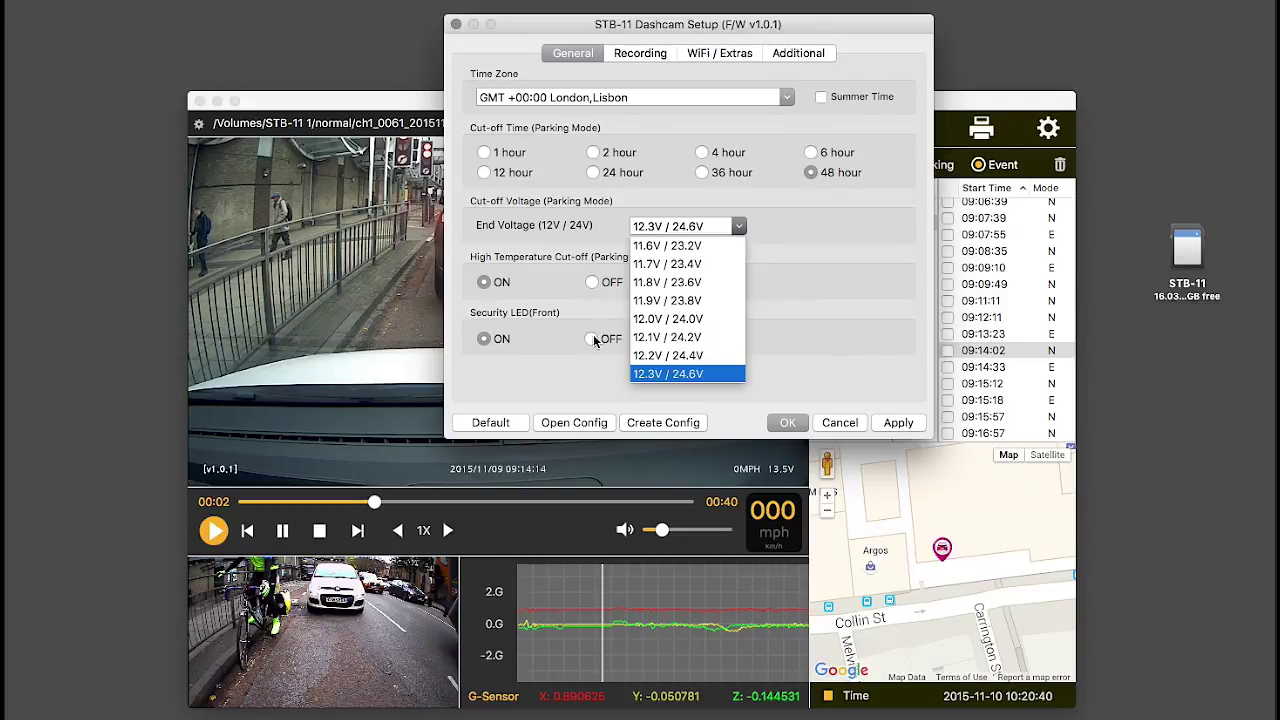
click(572, 302)
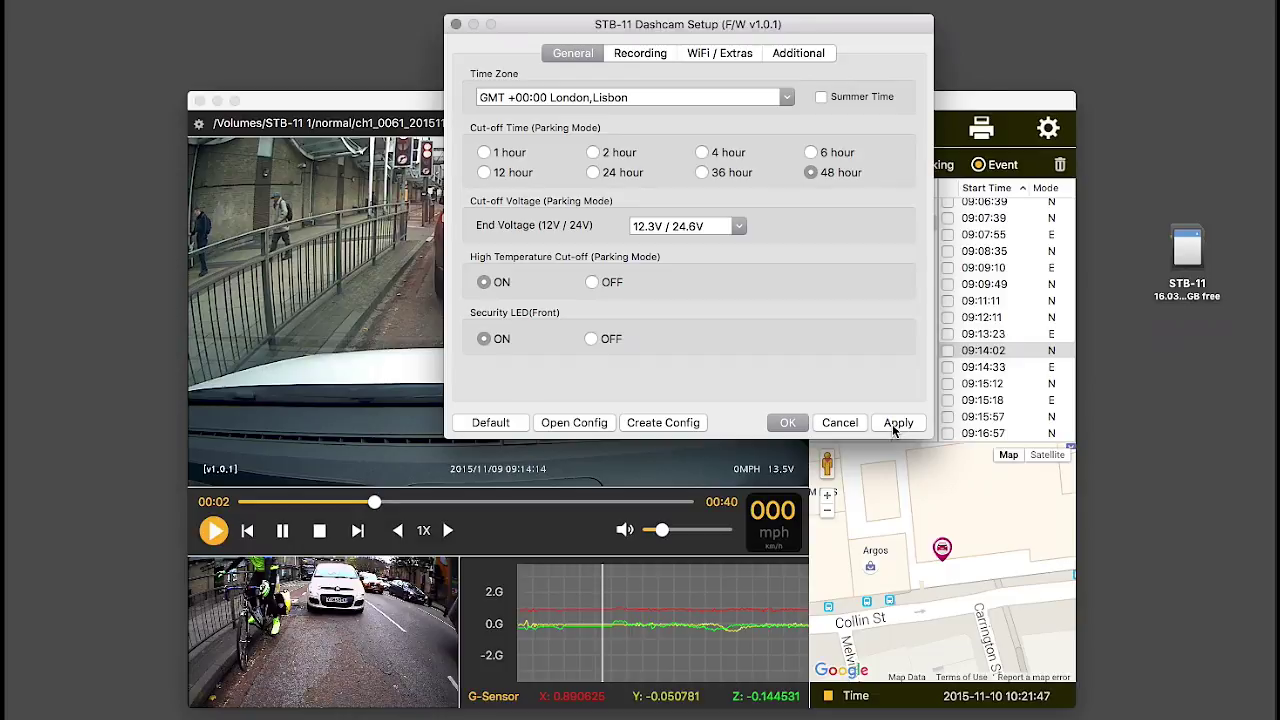
In the recording settings, set the mic volume to 3, try the speaker volume at 1 and 5, and settle on 3.
click(643, 55)
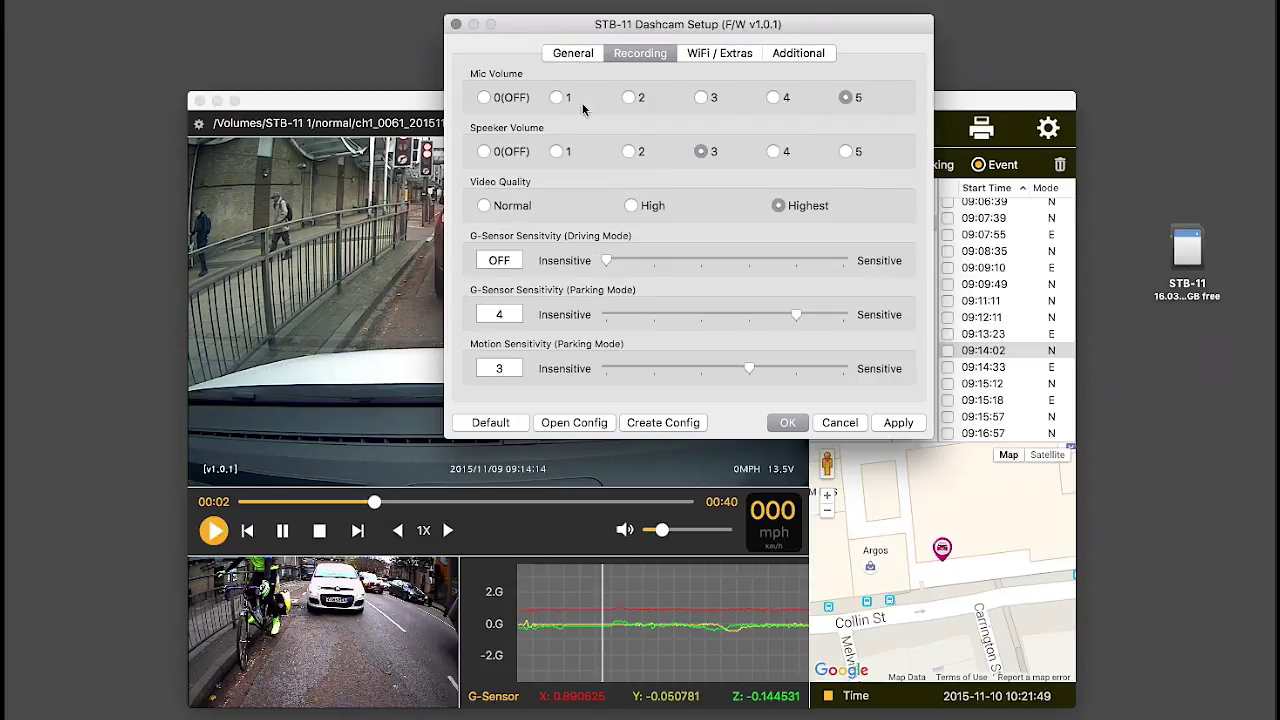
click(845, 97)
click(701, 97)
click(556, 151)
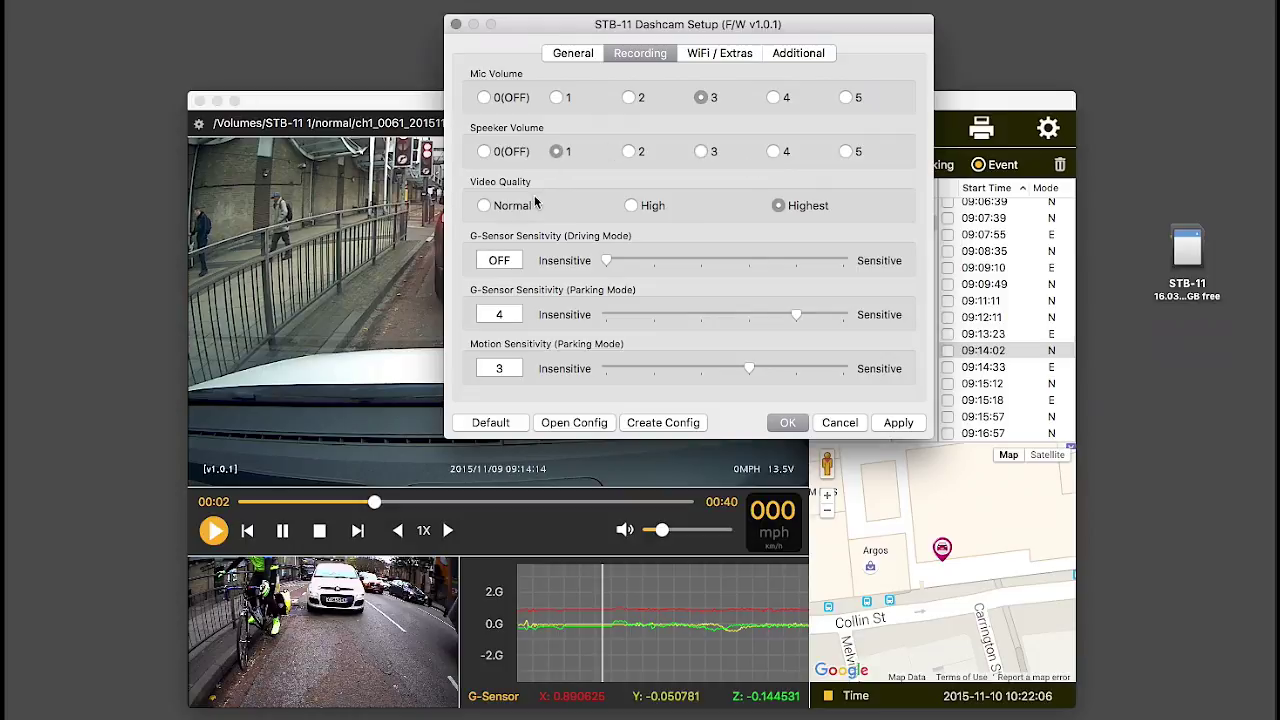
click(846, 151)
click(701, 151)
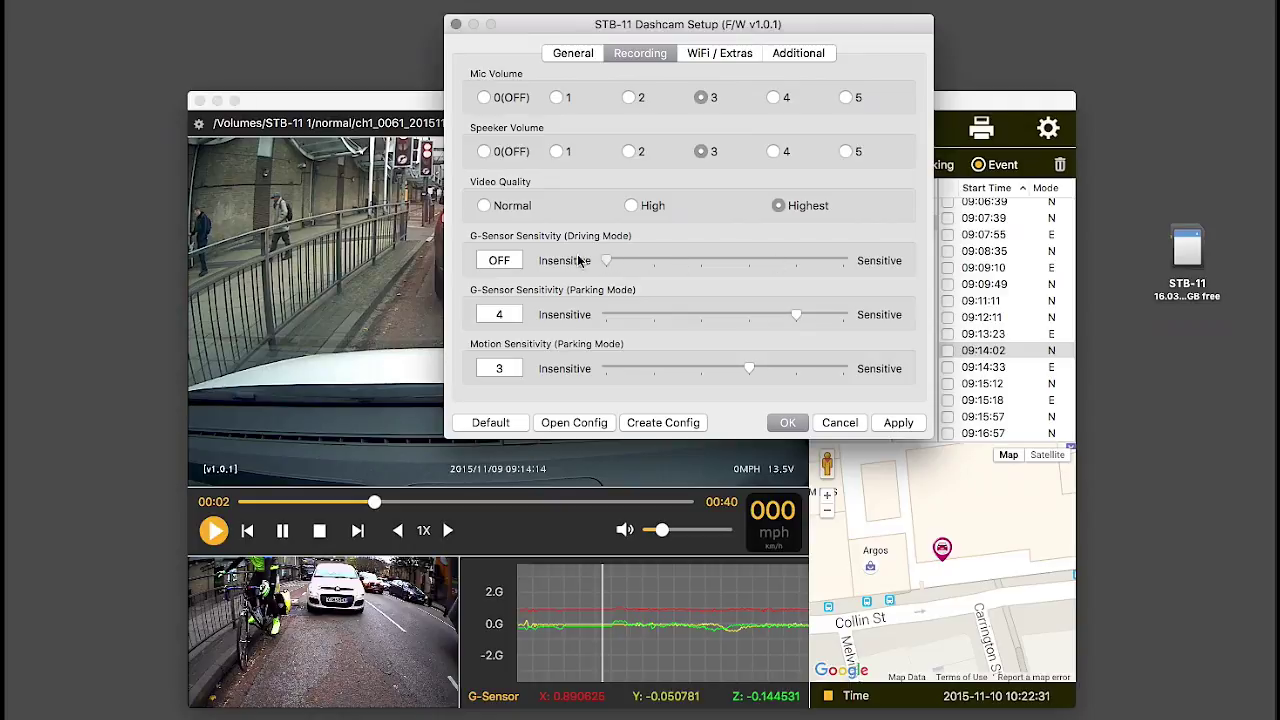
Try different driving-mode G-sensor sensitivities and settle on 1.
drag(609, 260, 681, 262)
drag(702, 262, 563, 260)
drag(607, 262, 657, 263)
click(652, 262)
Set the parking-mode G-sensor sensitivity to 5 and try the motion sensitivity at its most sensitive end, ending at the least sensitive.
drag(794, 313, 842, 316)
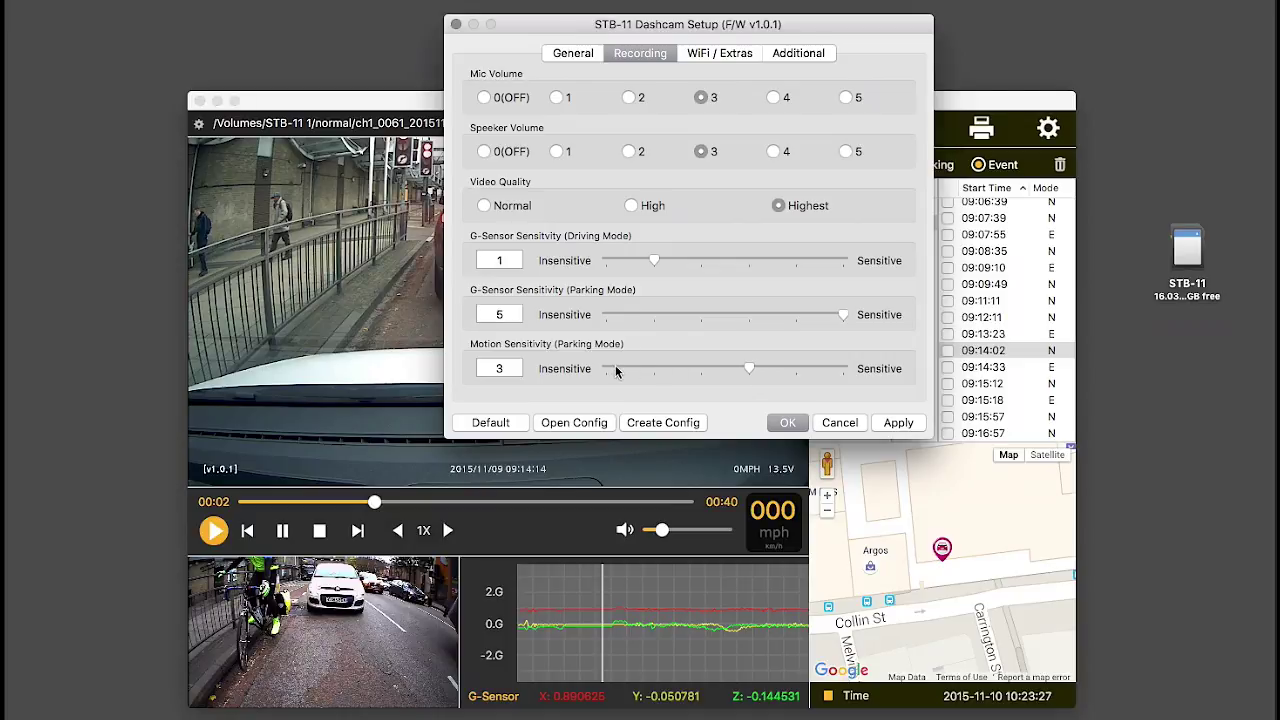
drag(749, 368, 849, 366)
click(600, 368)
Review the WiFi / Extras settings and the additional SD card format and time settings, and accept the dashcam setup.
click(759, 53)
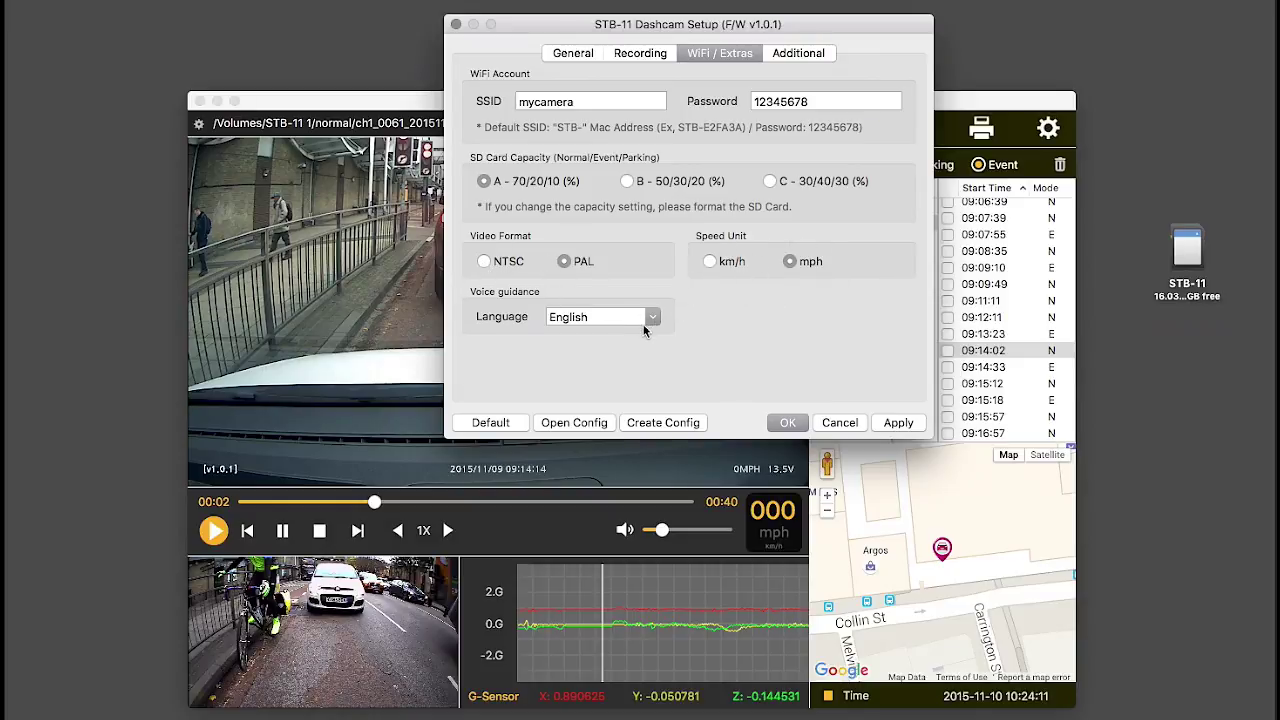
click(798, 53)
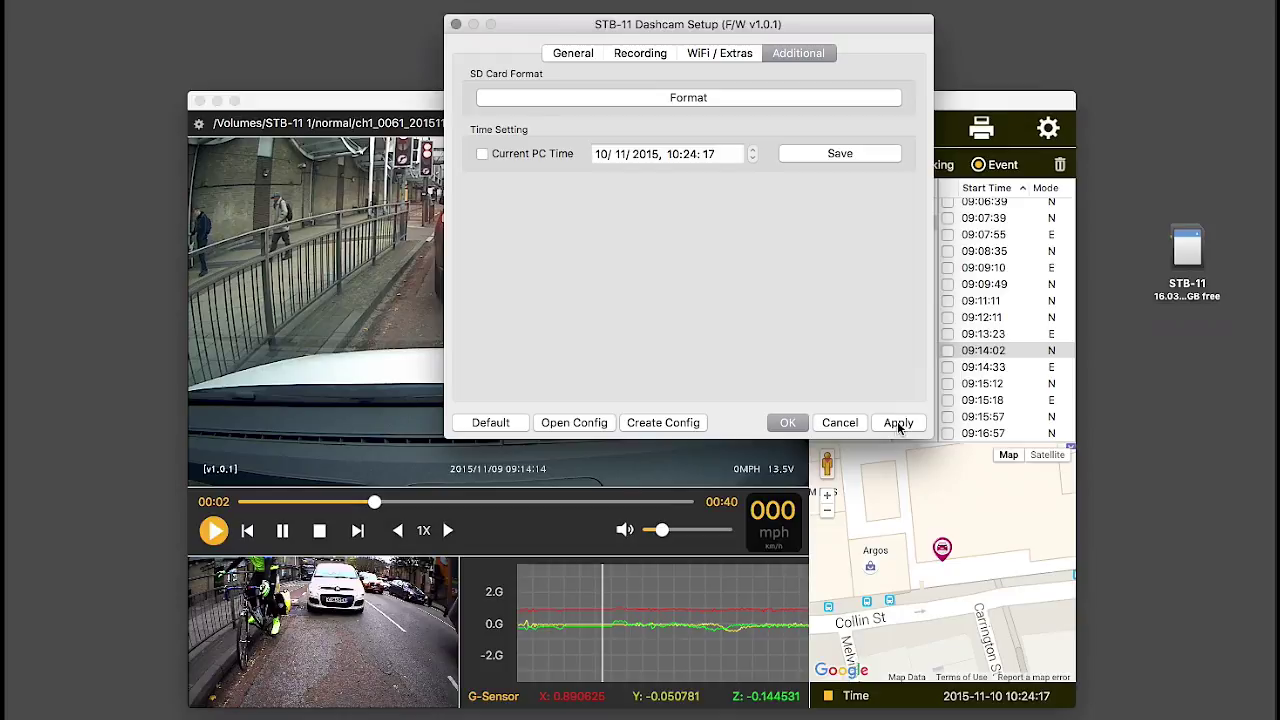
click(790, 423)
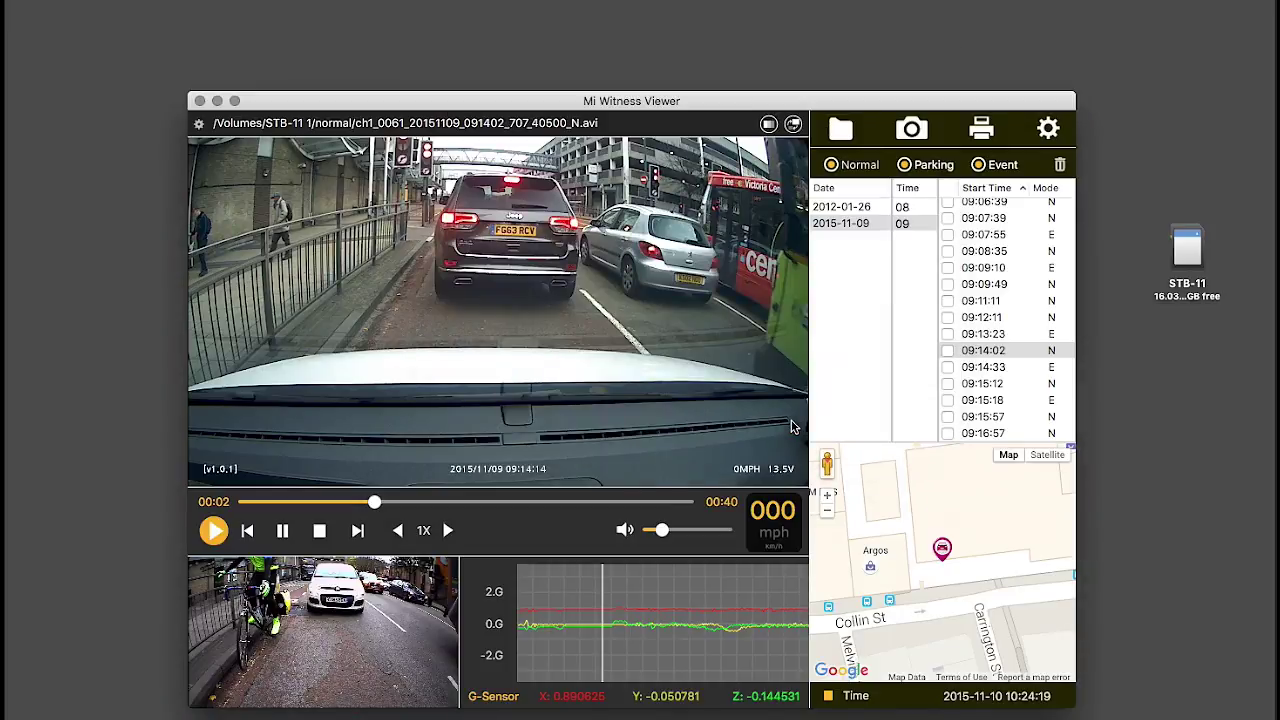